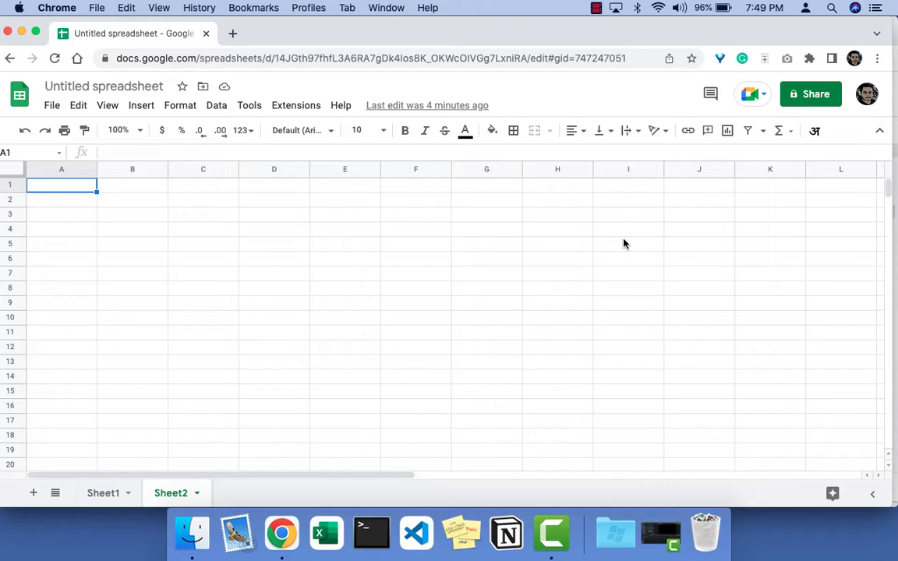
pyautogui.press('Right')
pyautogui.press('Right')
pyautogui.press('Right')
pyautogui.press('Right')
pyautogui.press('Right')
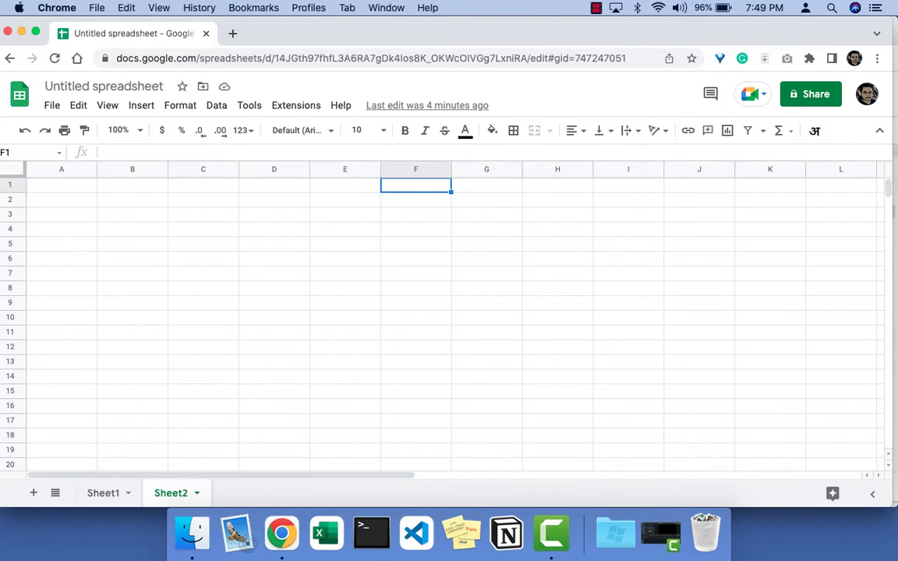
pyautogui.press('Down')
pyautogui.press('Down')
pyautogui.press('Down')
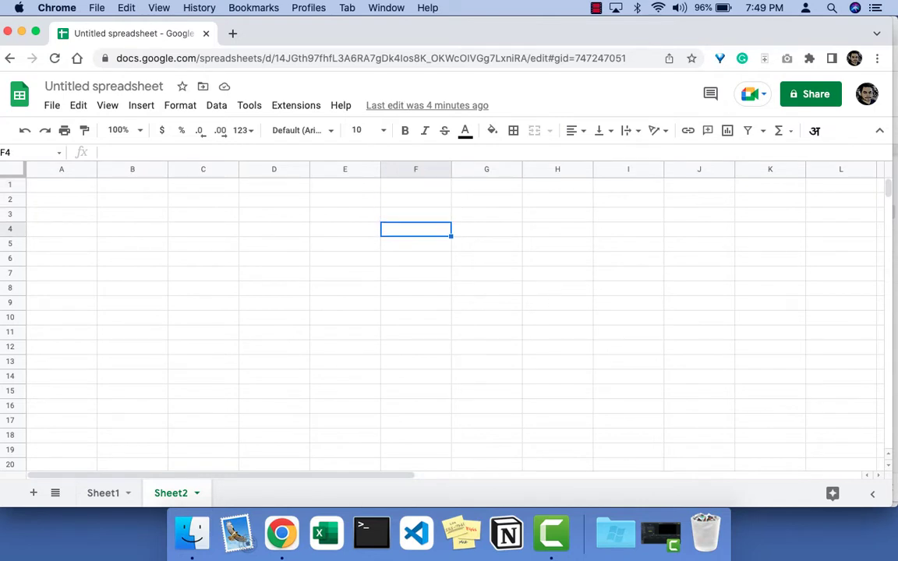
pyautogui.write('=COUNTUn')
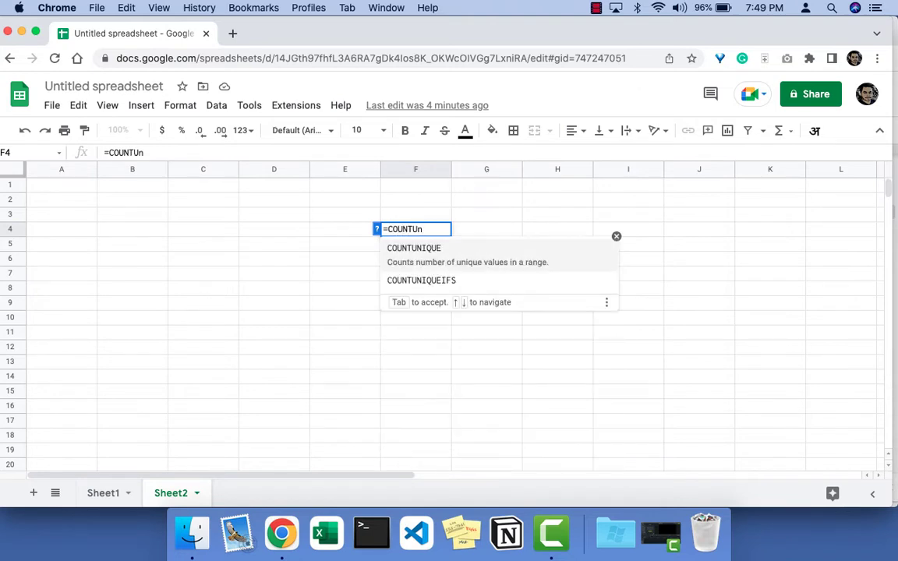
pyautogui.click(537, 262)
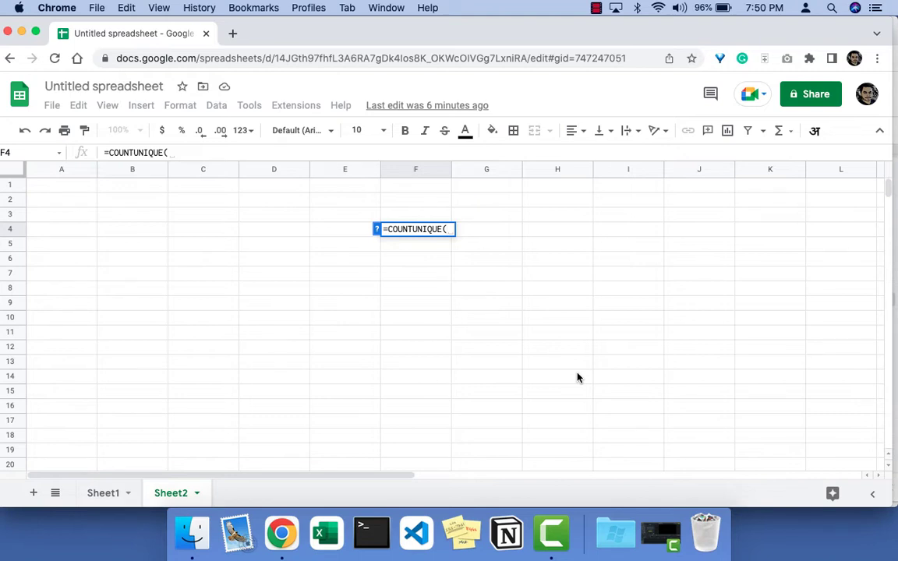
pyautogui.press('BackSpace')
pyautogui.press('BackSpace')
pyautogui.press('BackSpace')
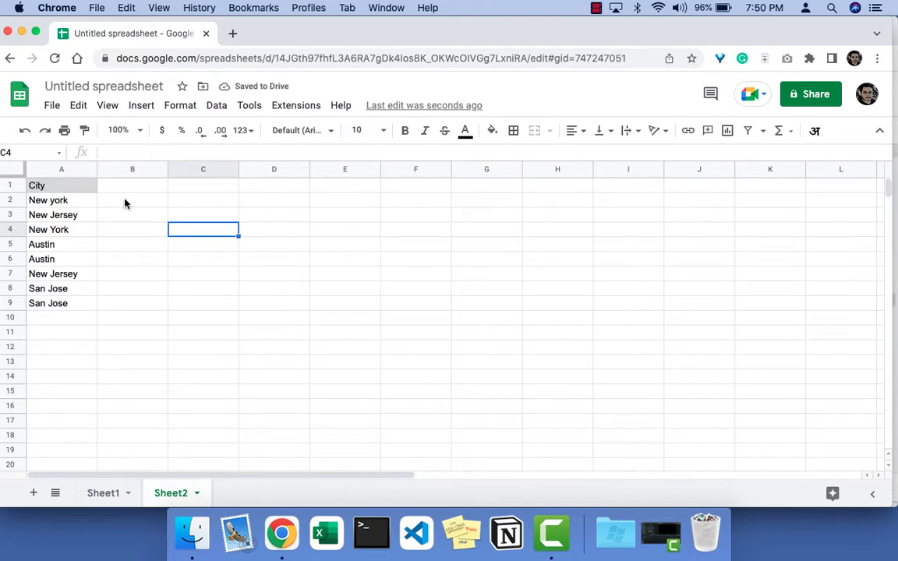
pyautogui.moveTo(70, 203); pyautogui.dragTo(80, 309)
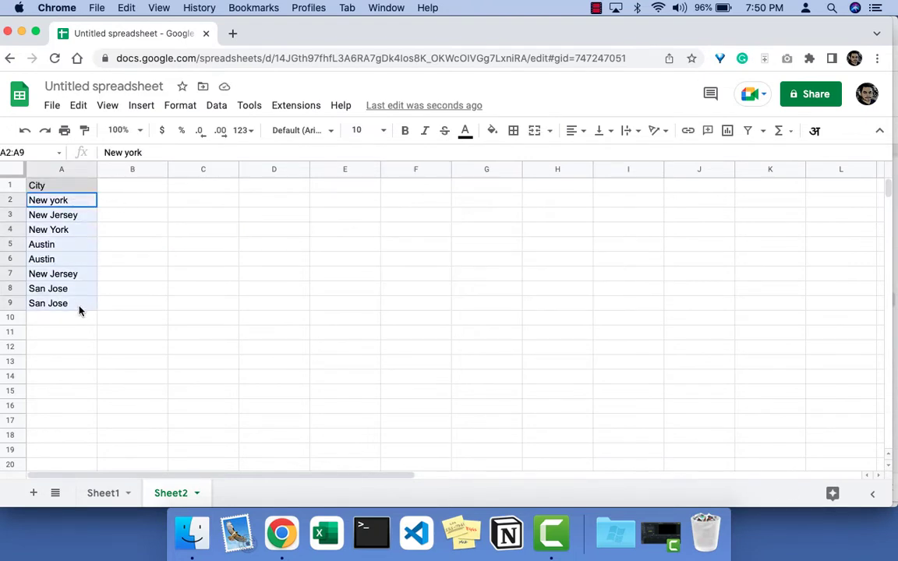
pyautogui.click(191, 301)
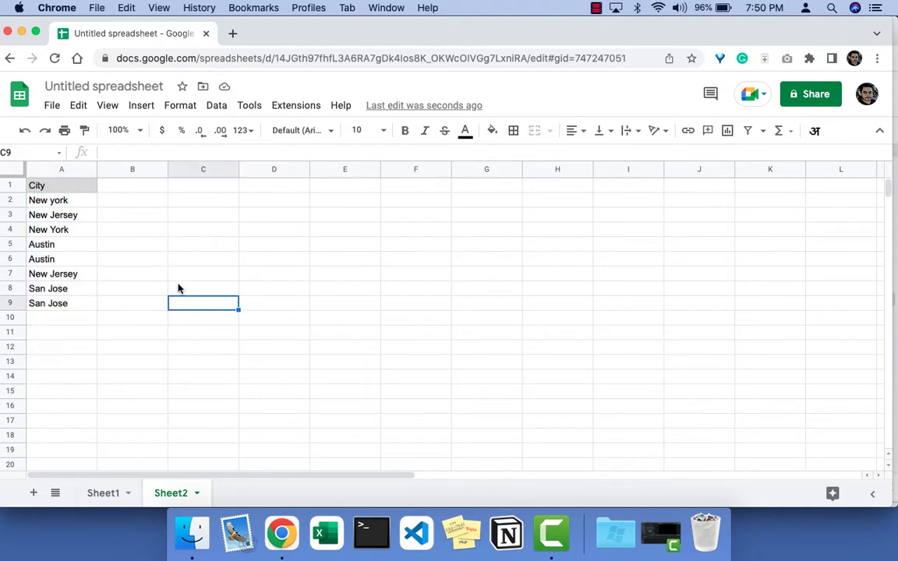
pyautogui.moveTo(76, 207); pyautogui.dragTo(77, 306)
pyautogui.click(159, 268)
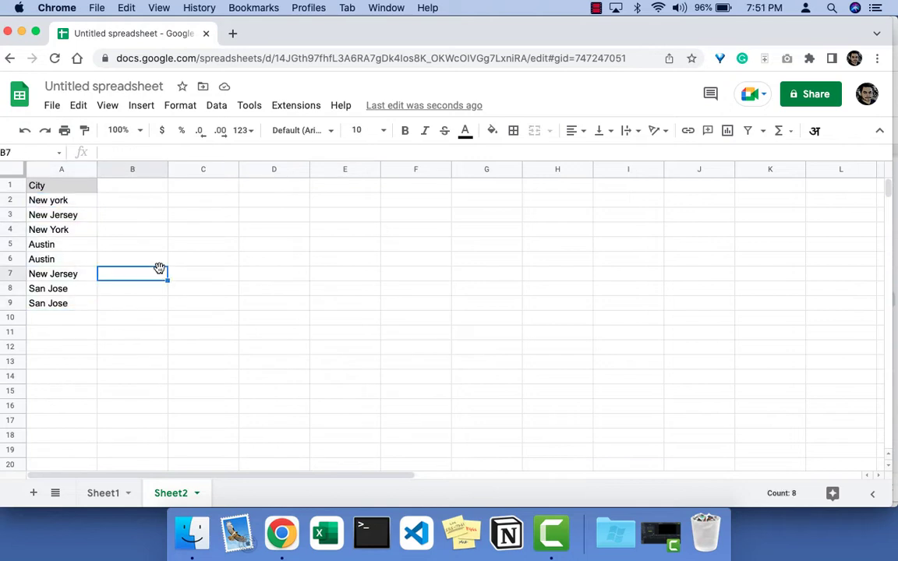
# Step: Enter the formula =COUNTUNIQUE(A2:A9) in cell B2 to count the distinct cities in the City column
pyautogui.click(152, 203)
pyautogui.write('=')
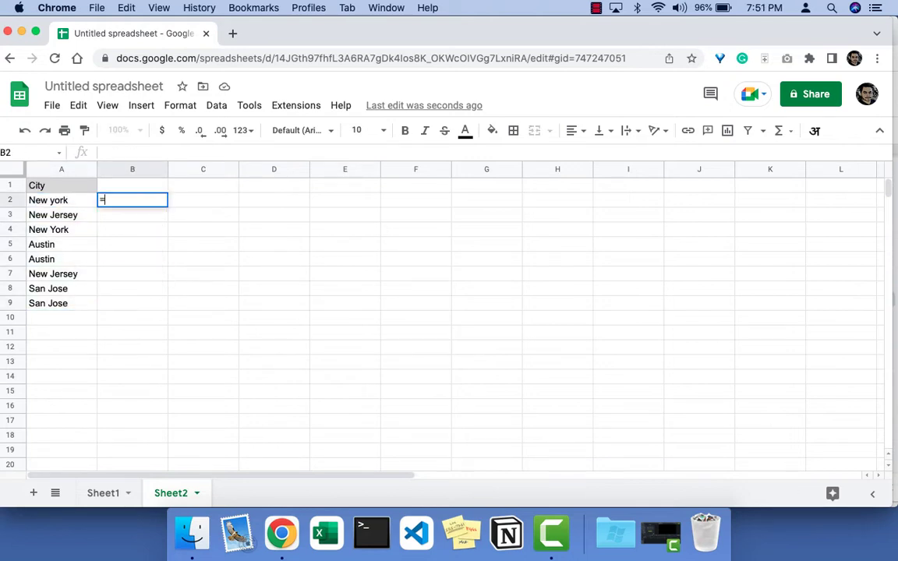
pyautogui.write('COUNTun')
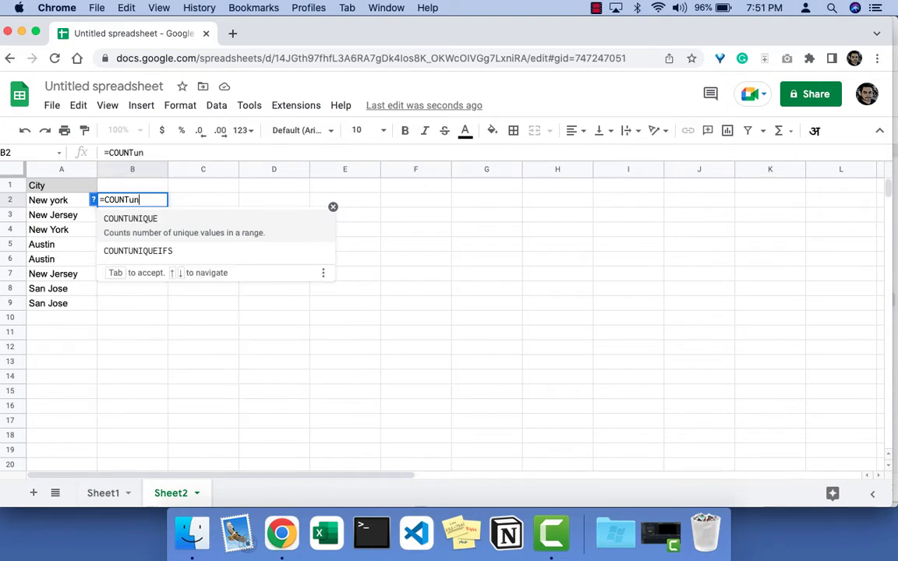
pyautogui.press('Tab')
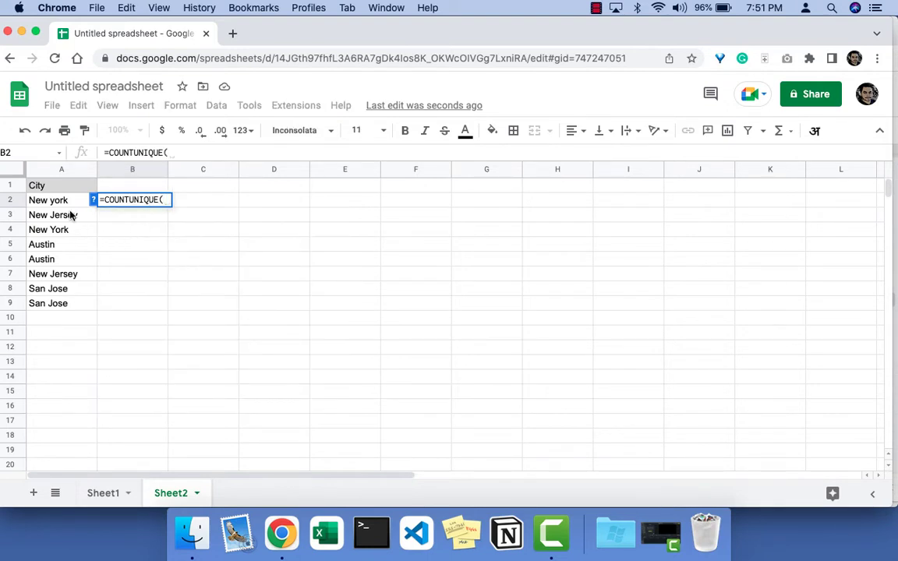
pyautogui.moveTo(70, 200); pyautogui.dragTo(72, 305)
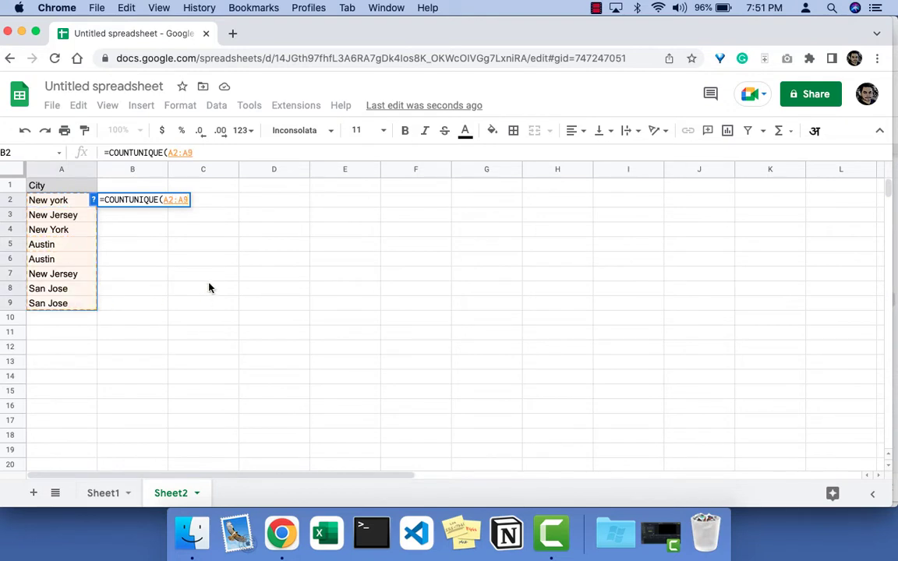
pyautogui.write(')')
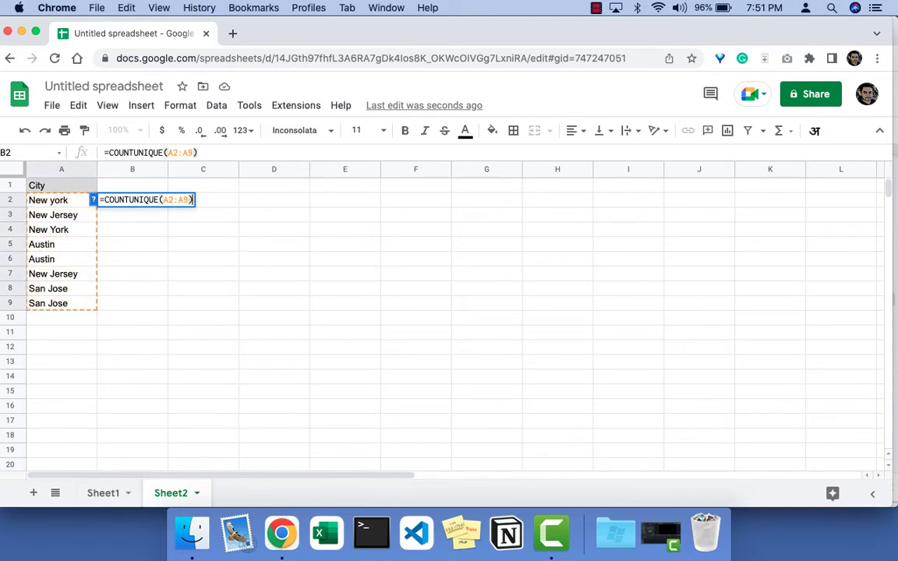
pyautogui.press('Return')
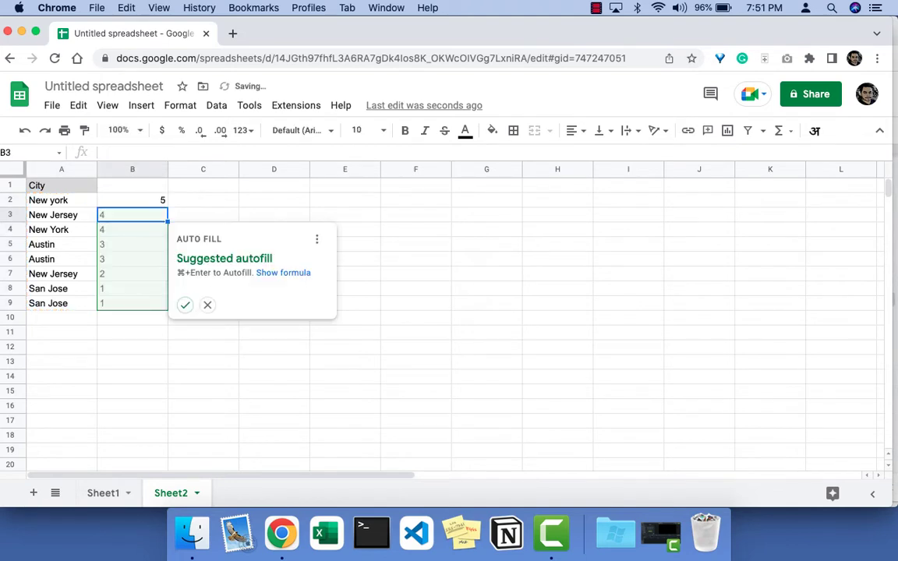
# Step: Check the COUNTUNIQUE result in B2 against the different city names listed in column A
pyautogui.click(158, 203)
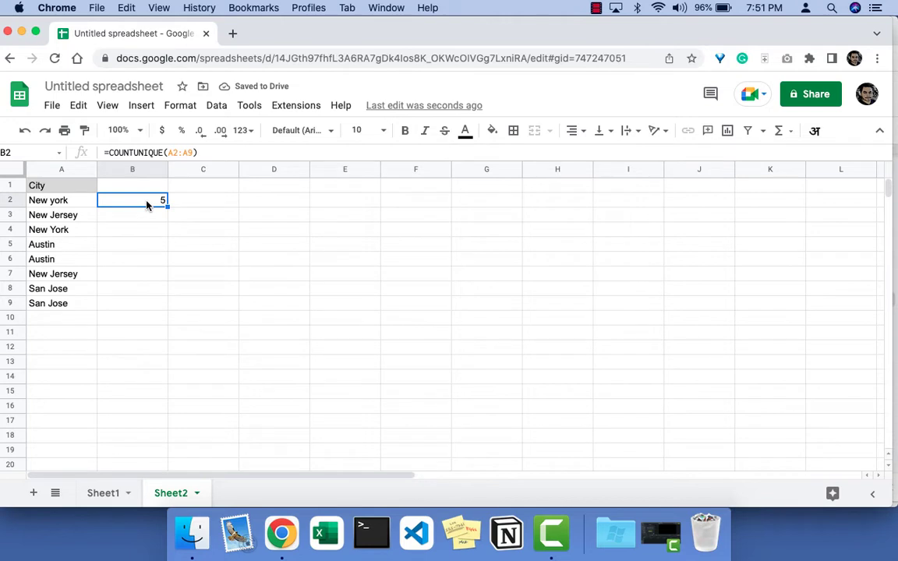
pyautogui.click(67, 203)
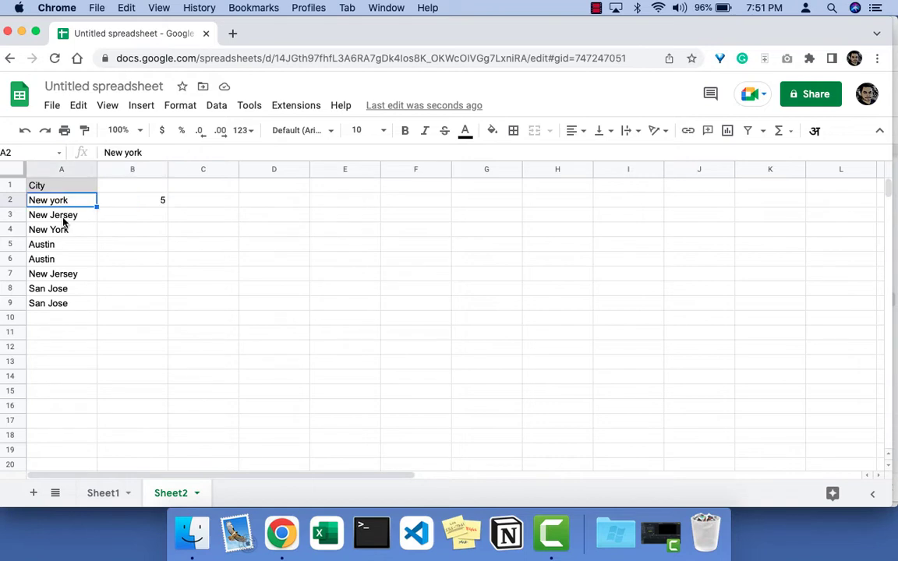
pyautogui.click(63, 218)
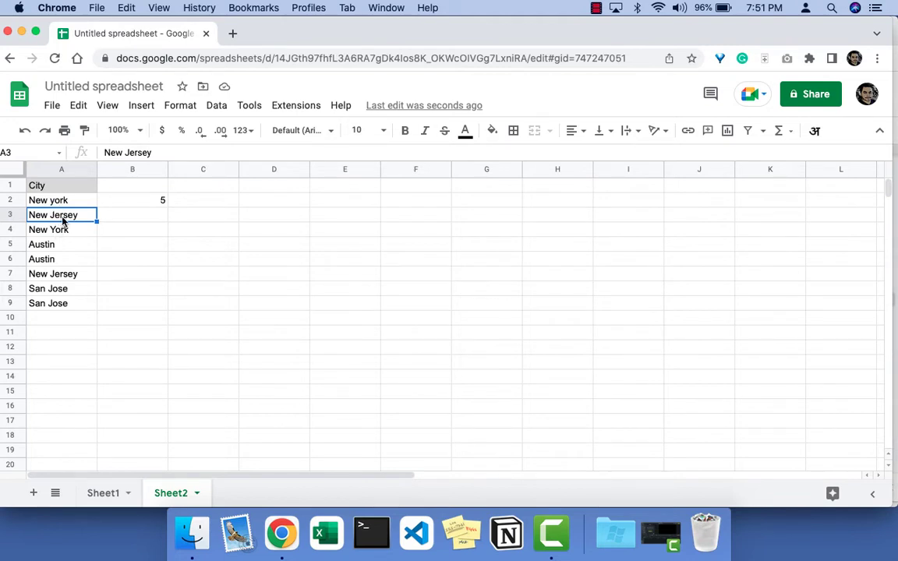
pyautogui.click(62, 248)
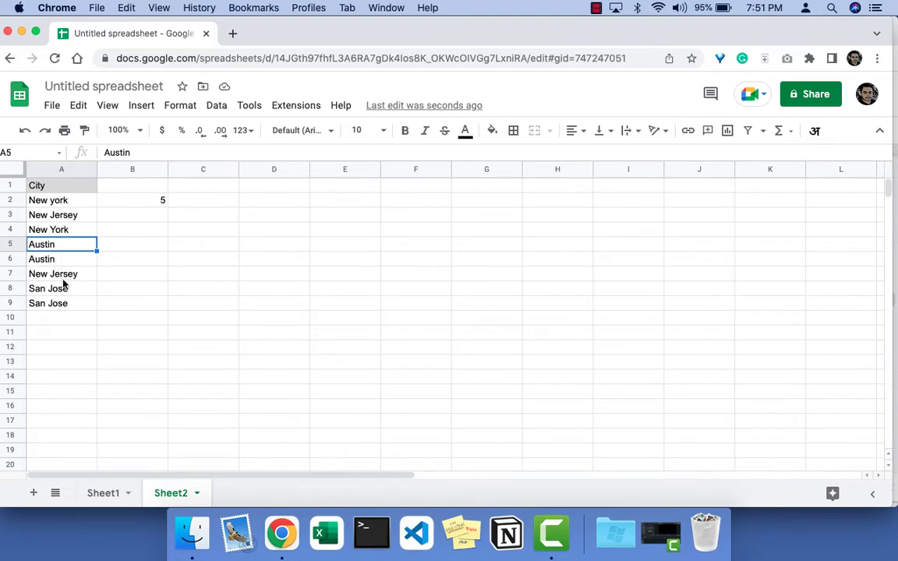
pyautogui.click(59, 276)
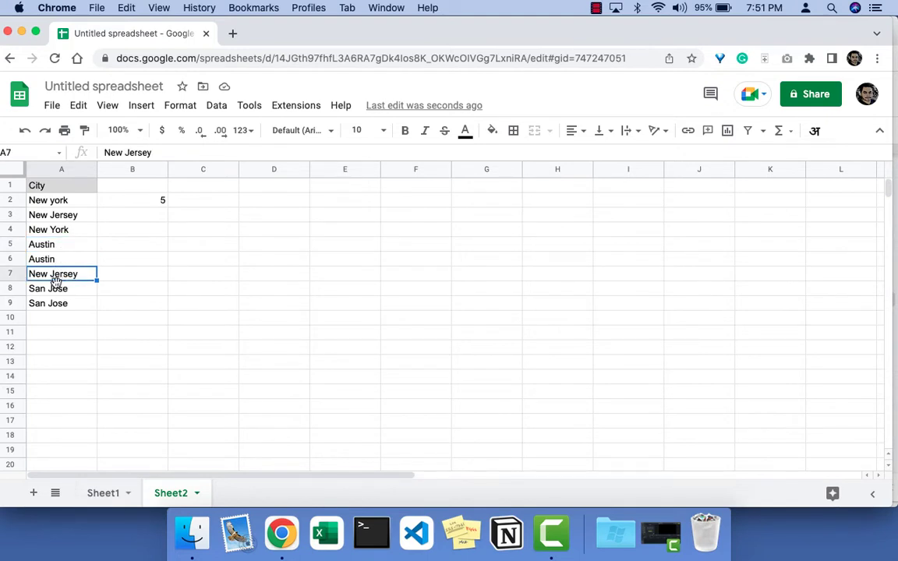
pyautogui.click(58, 290)
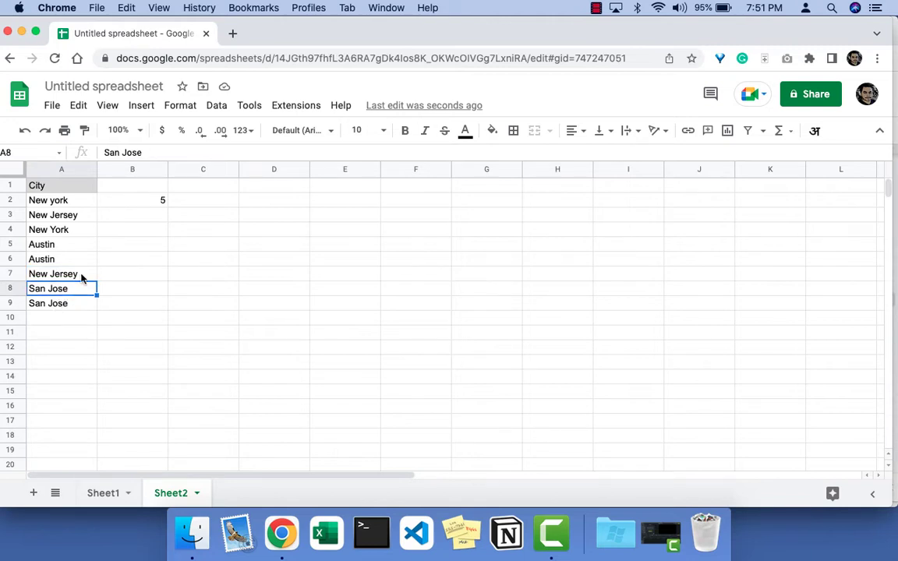
pyautogui.click(140, 205)
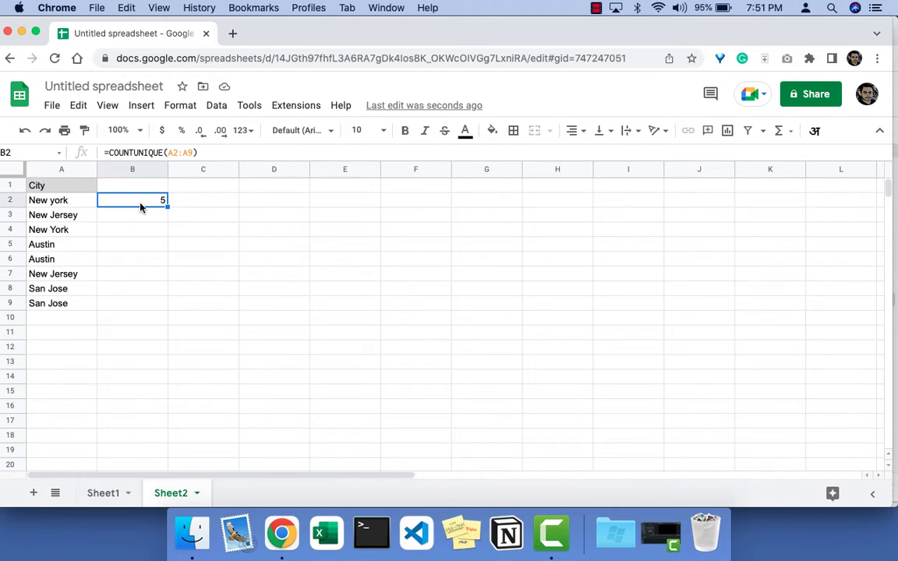
# Step: Compare the capitalization of the New York entries in A2 and A4, and review the formula in B2 with its range A2:A9
pyautogui.click(74, 203)
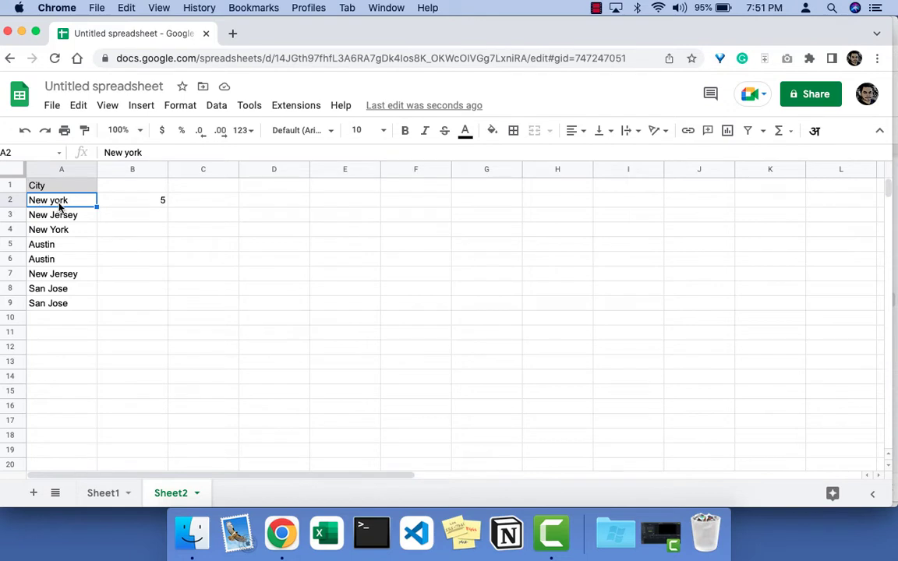
pyautogui.click(53, 231)
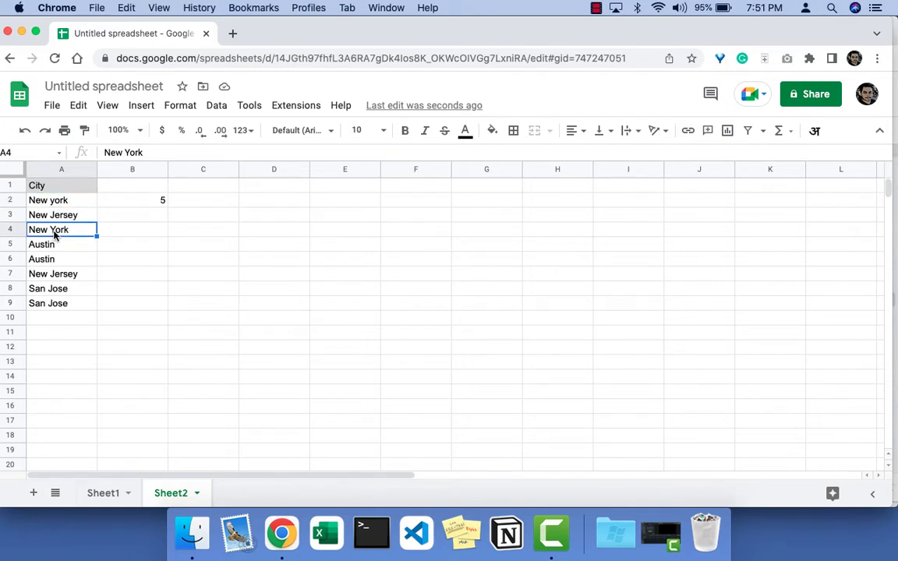
pyautogui.click(64, 201)
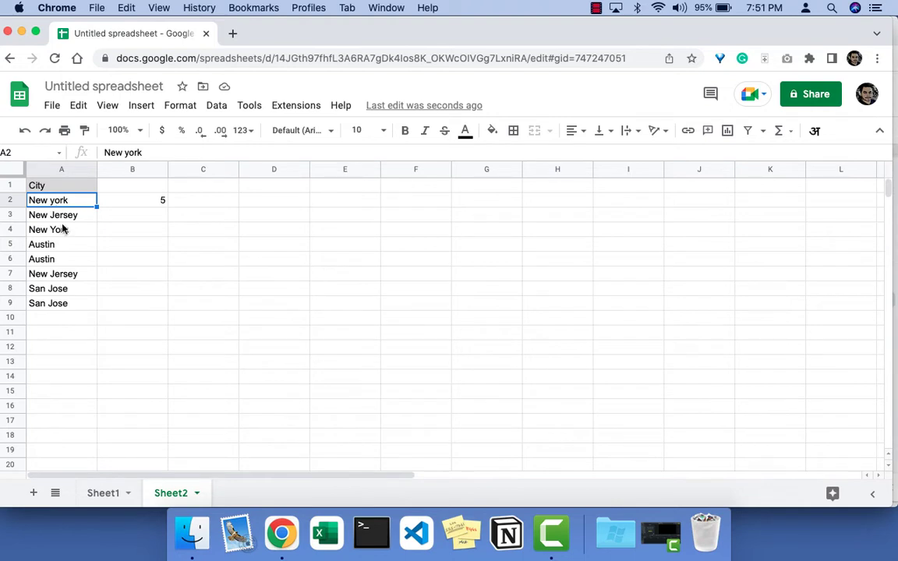
pyautogui.click(59, 230)
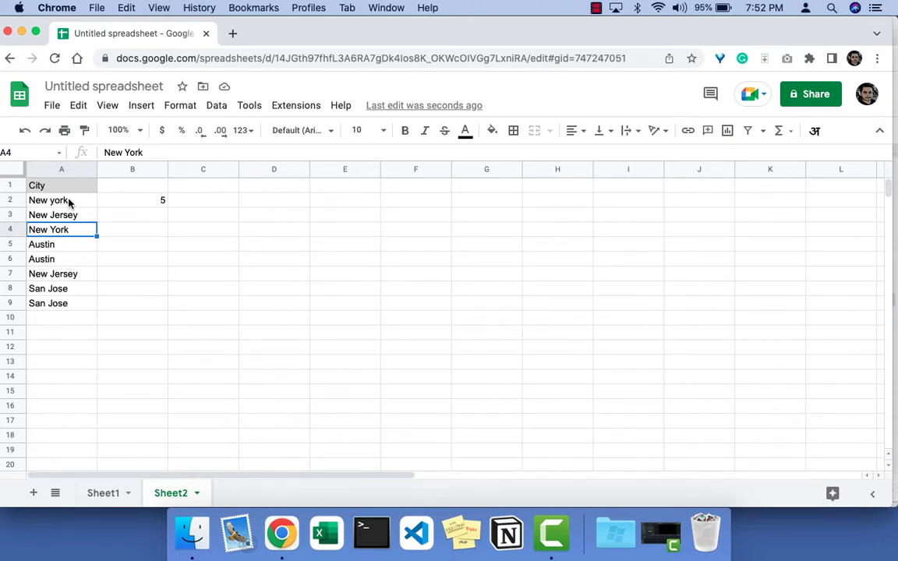
pyautogui.click(147, 206)
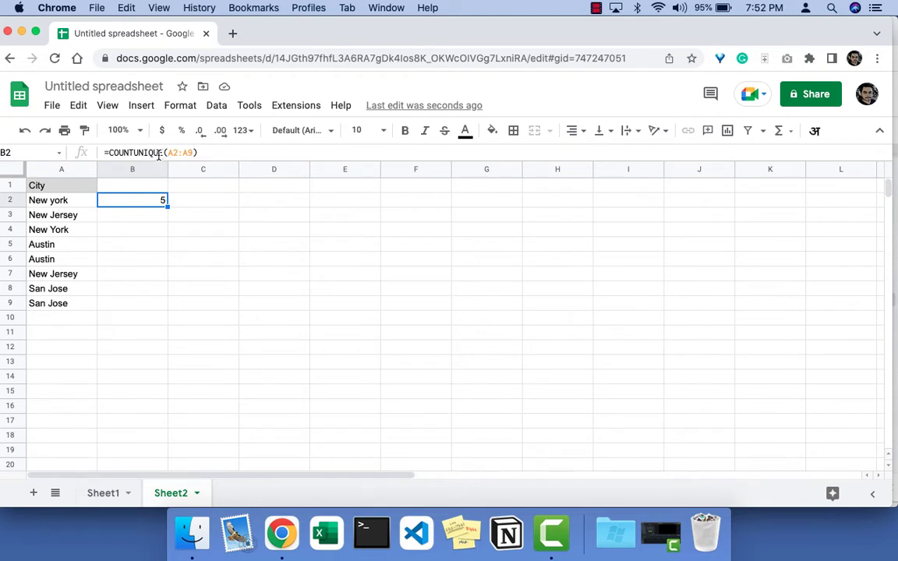
pyautogui.click(74, 203)
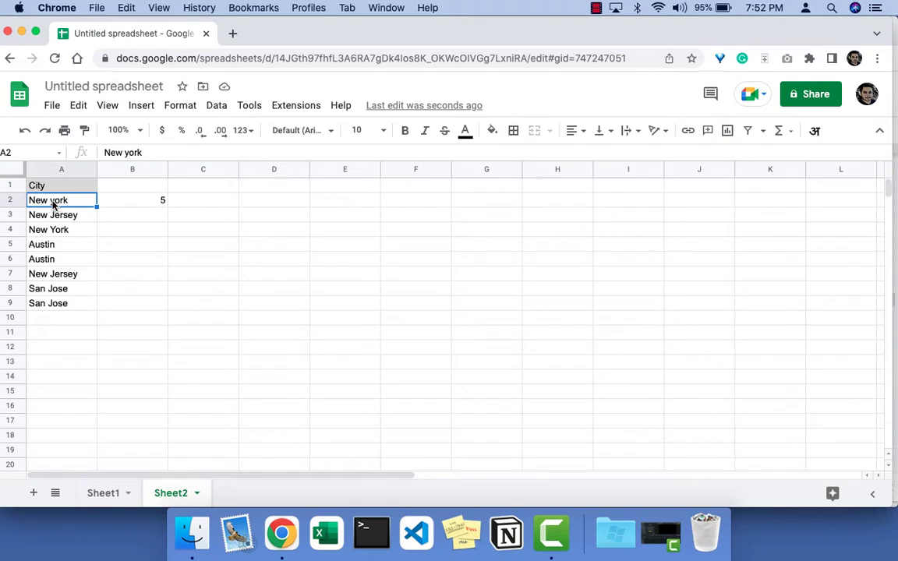
pyautogui.click(57, 237)
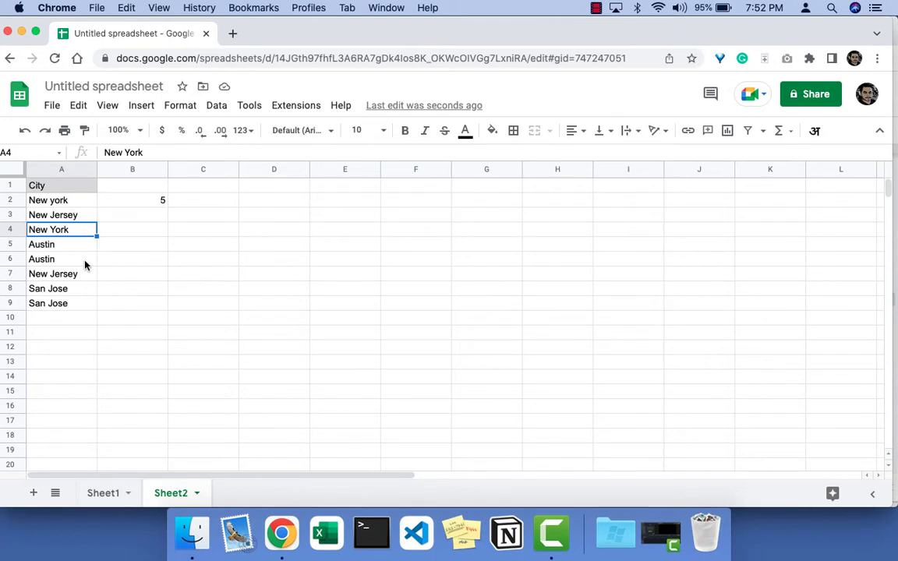
pyautogui.click(137, 204)
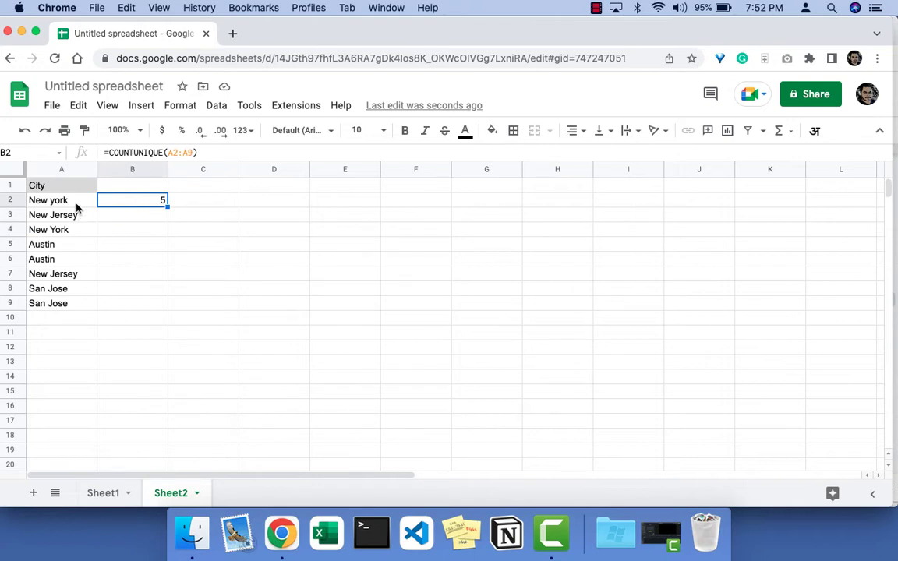
pyautogui.moveTo(76, 205); pyautogui.dragTo(76, 309)
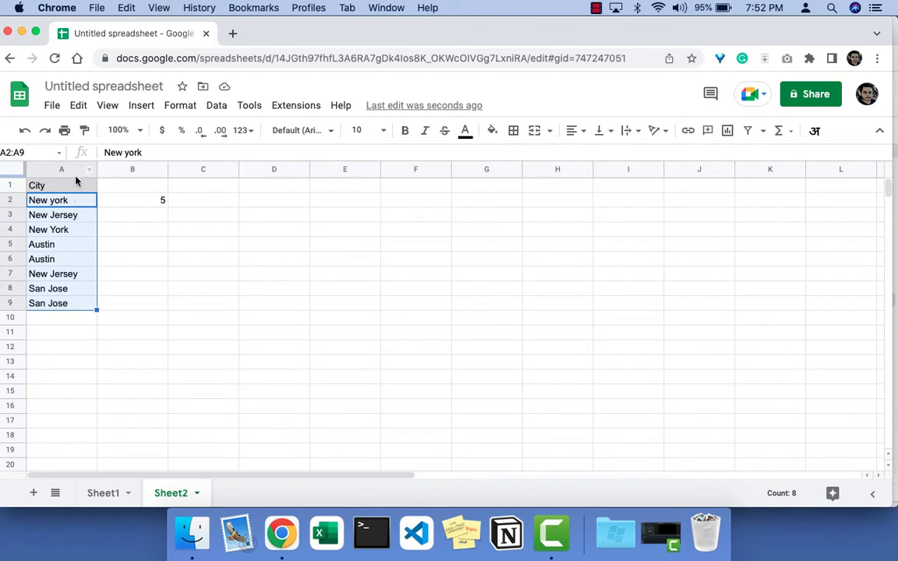
pyautogui.click(144, 202)
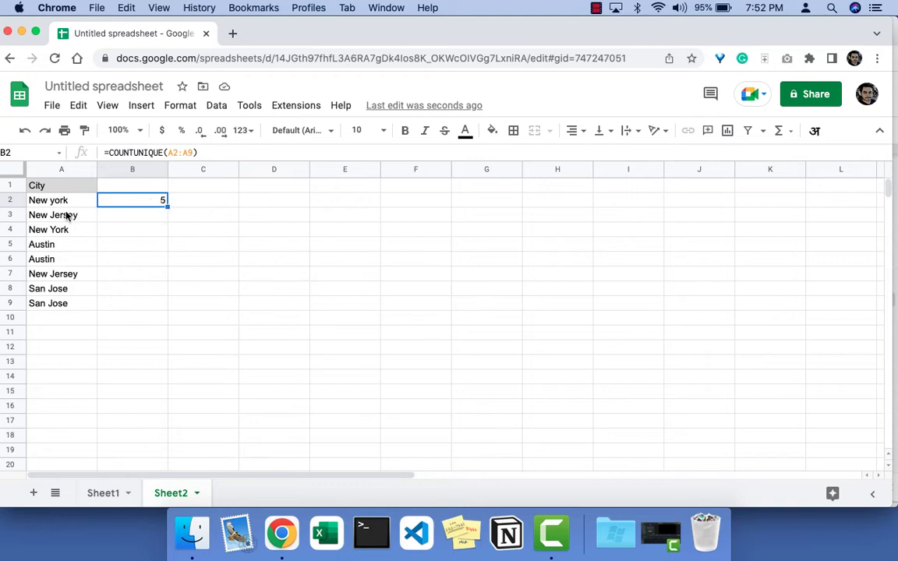
pyautogui.moveTo(69, 203); pyautogui.dragTo(82, 312)
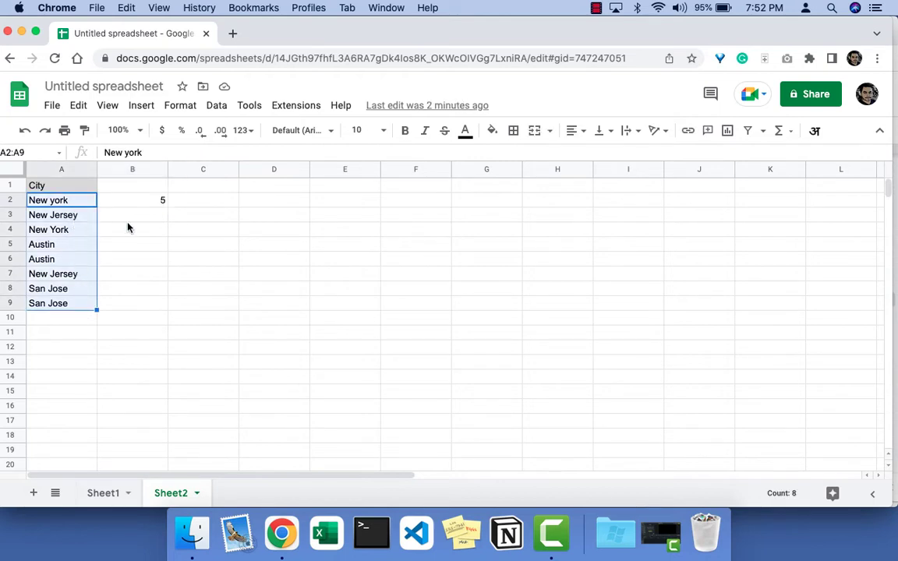
# Step: Enter =LOWER(A2) in C2 and accept the suggested autofill to convert all city names to lowercase through C9
pyautogui.click(221, 203)
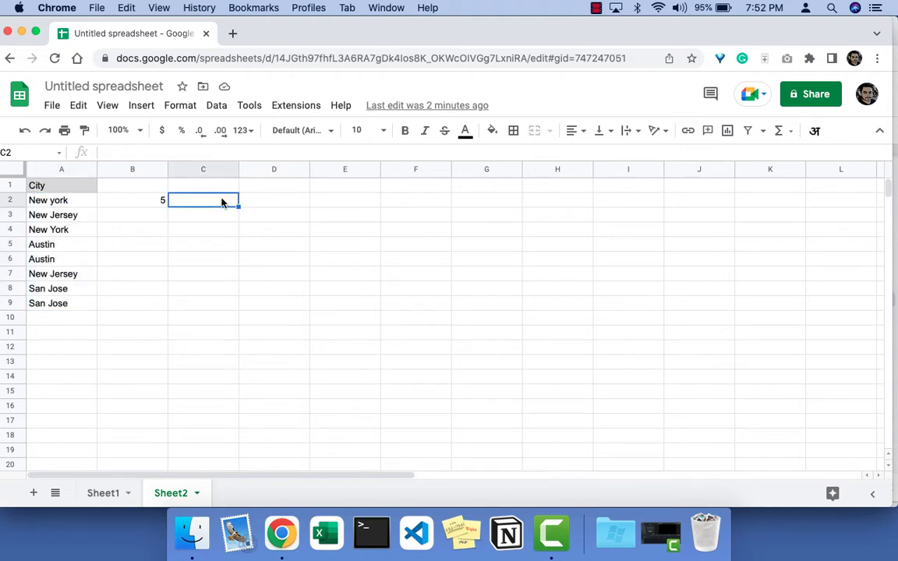
pyautogui.doubleClick(223, 203)
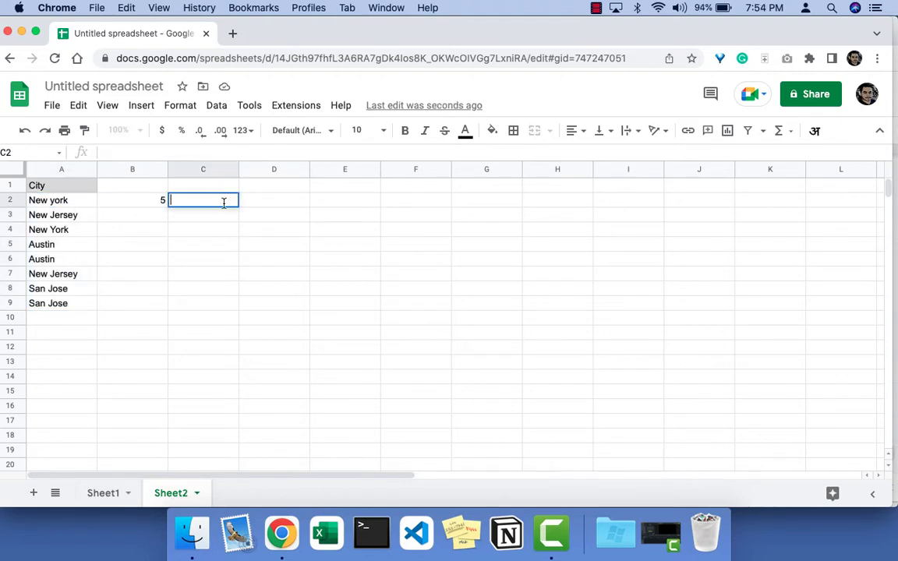
pyautogui.write('=')
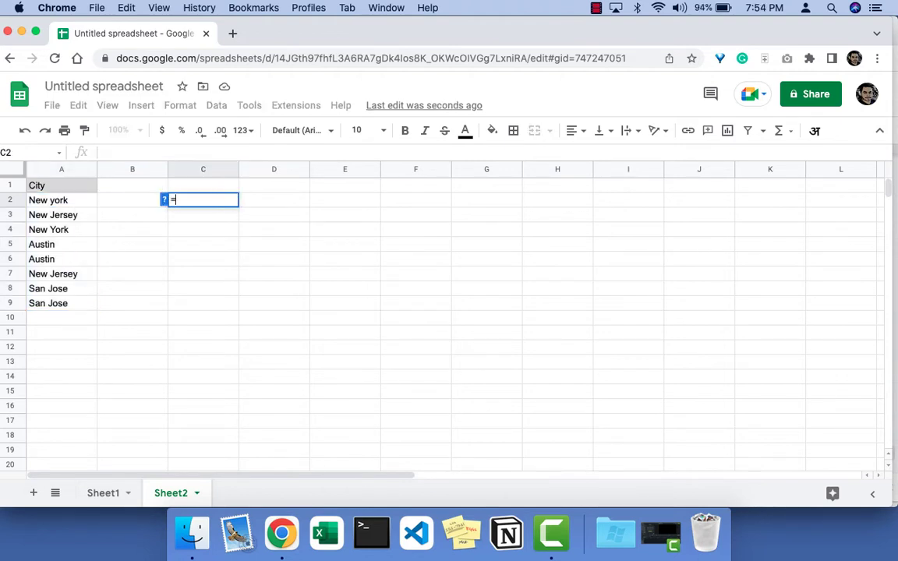
pyautogui.write('LO')
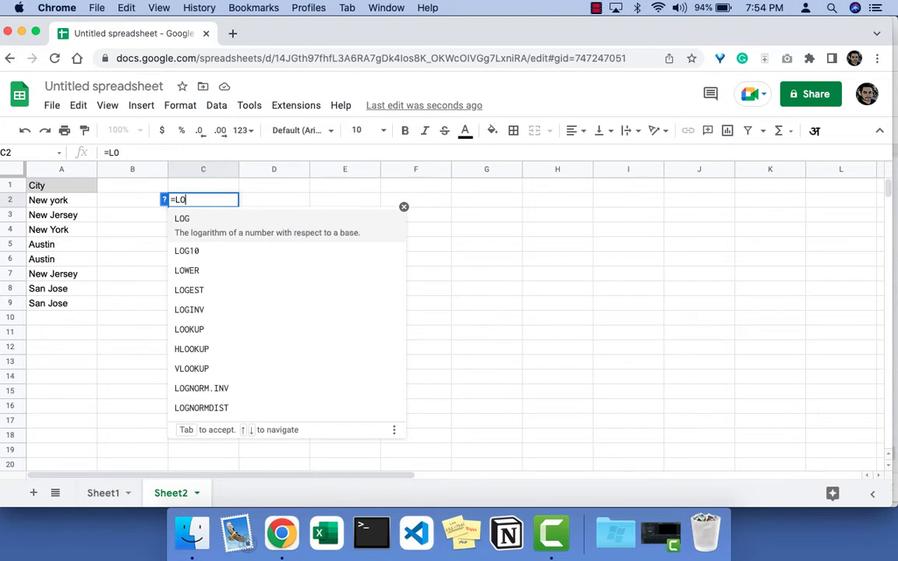
pyautogui.write('WER(')
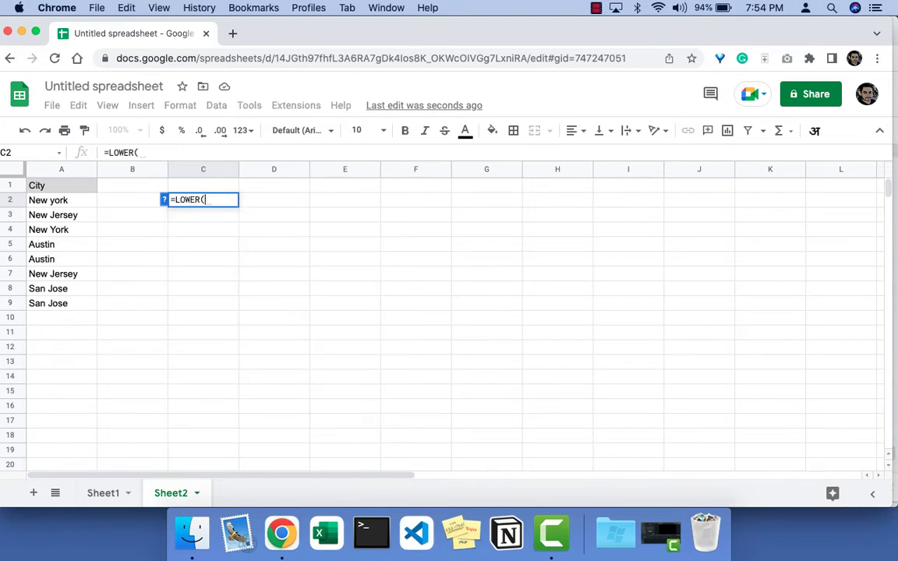
pyautogui.click(80, 205)
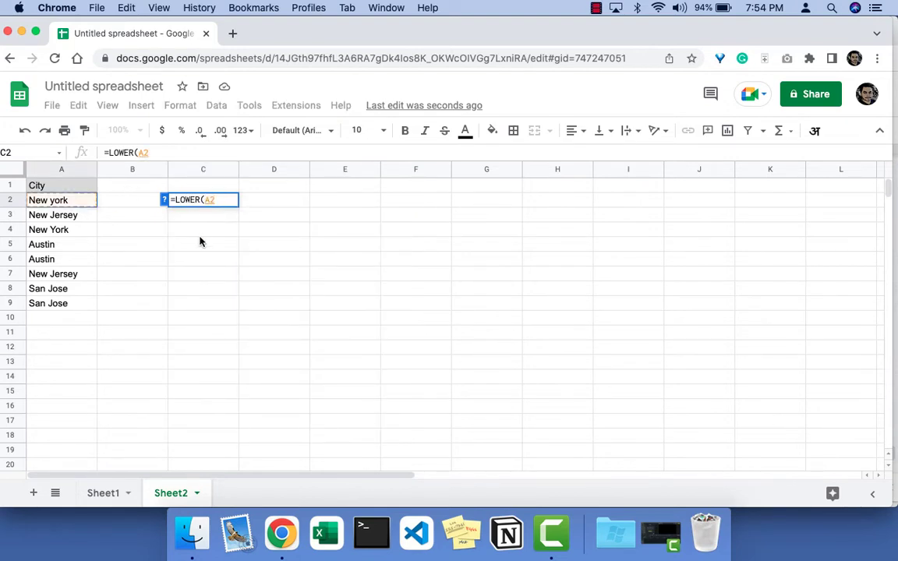
pyautogui.write(')')
pyautogui.press('Return')
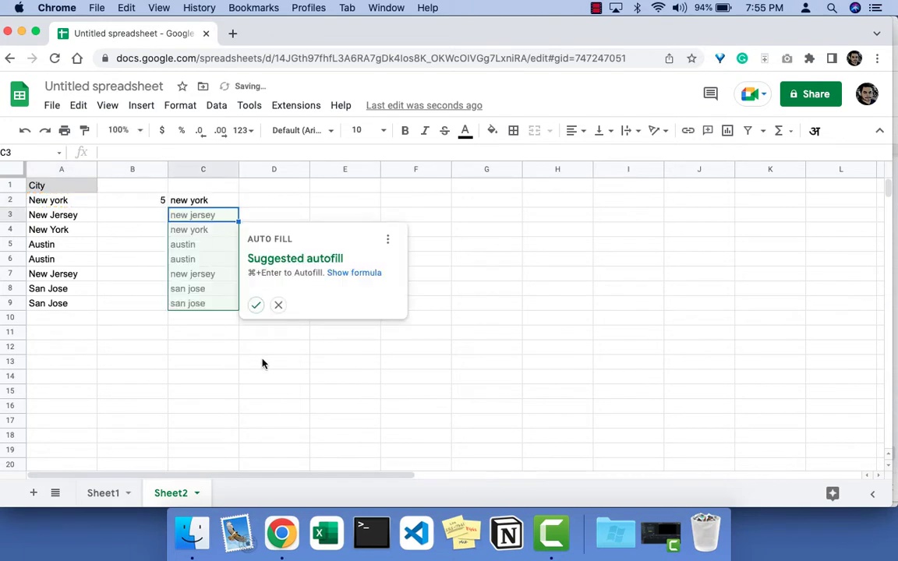
pyautogui.click(257, 306)
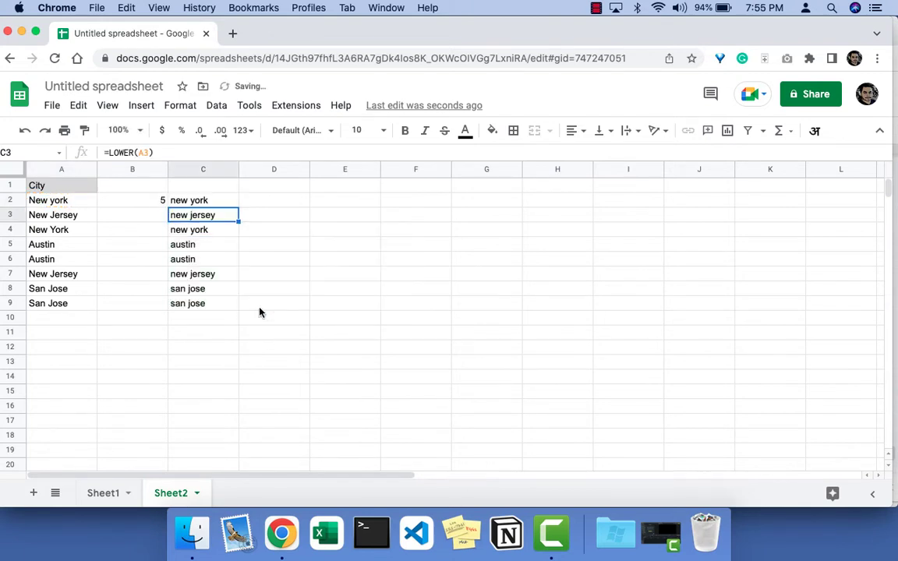
# Step: Compare the original city names in A2:A9 with their lowercase versions in C2:C9
pyautogui.click(223, 287)
pyautogui.moveTo(77, 203); pyautogui.dragTo(74, 304)
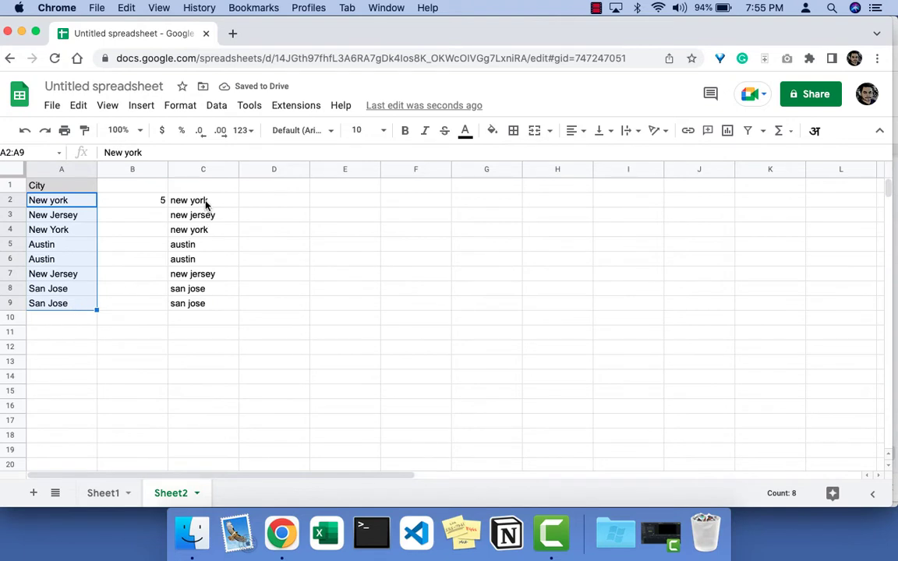
pyautogui.moveTo(206, 204); pyautogui.dragTo(217, 309)
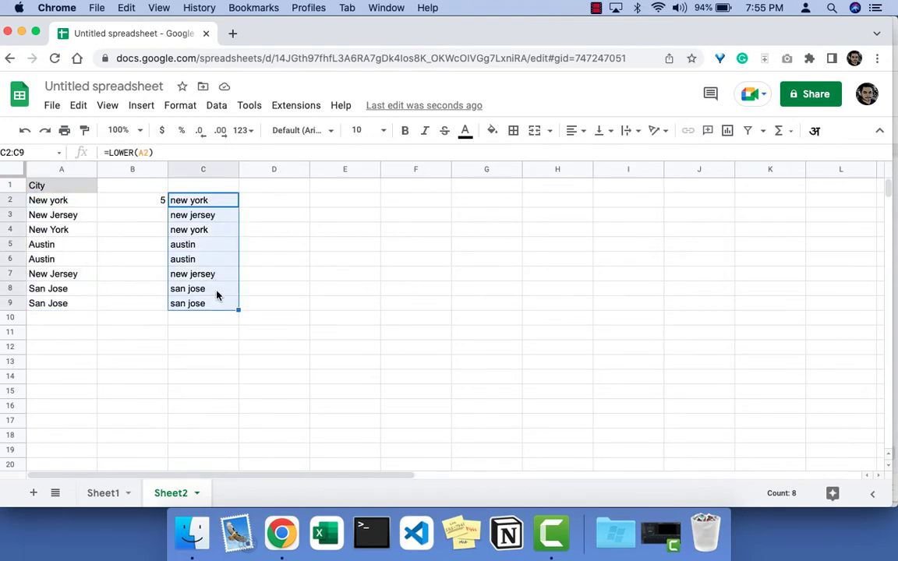
pyautogui.click(264, 277)
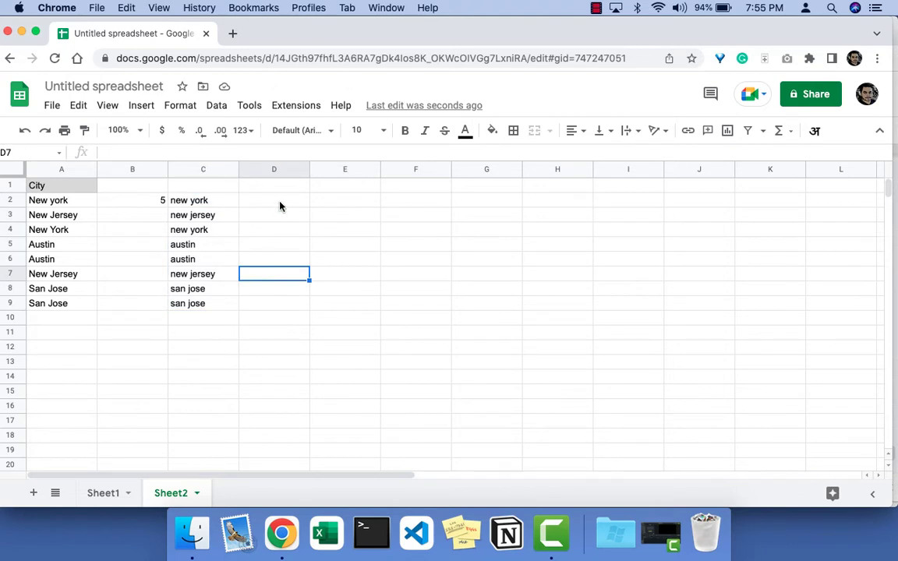
# Step: Enter the formula =COUNTUNIQUE(C2:C9) in D2 to count the distinct lowercase city names, without accepting the suggested autofill
pyautogui.click(280, 202)
pyautogui.write('=C')
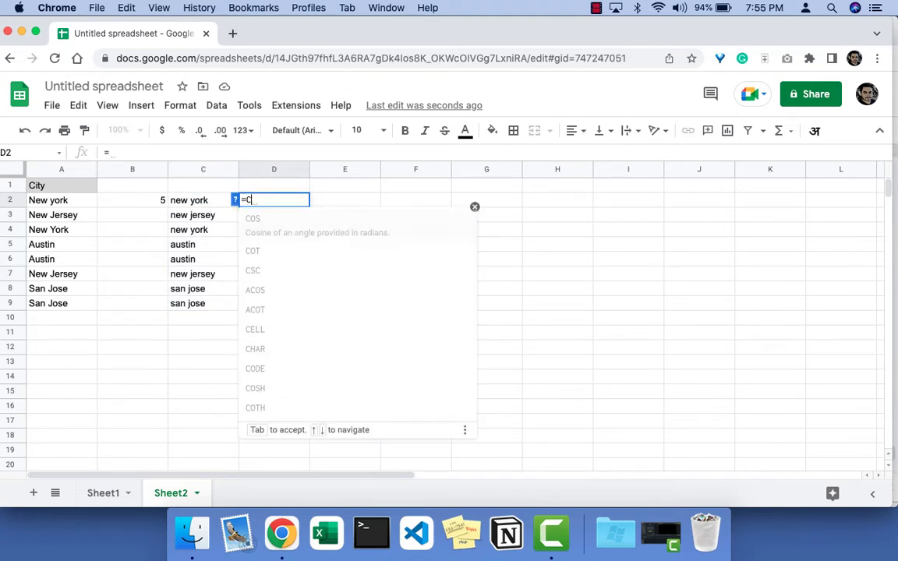
pyautogui.write('OUNTU')
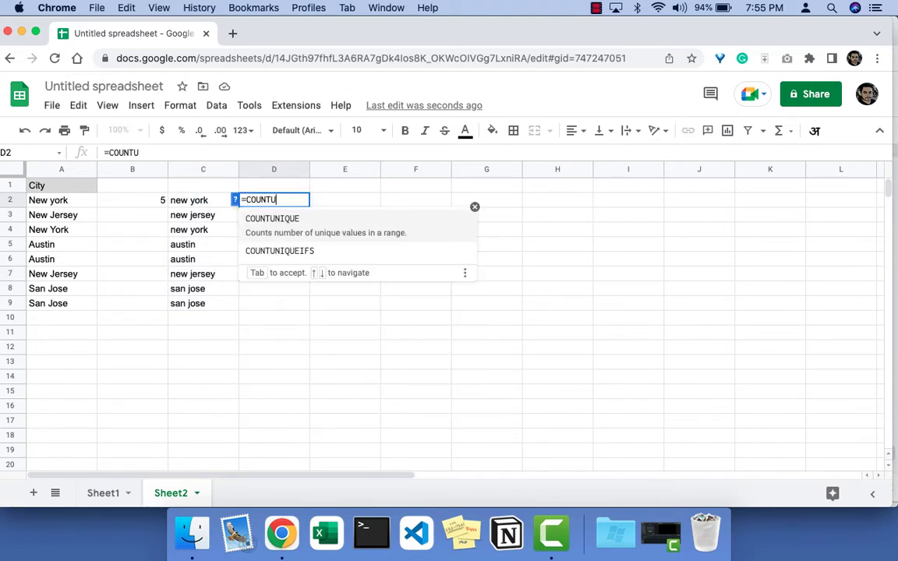
pyautogui.press('Tab')
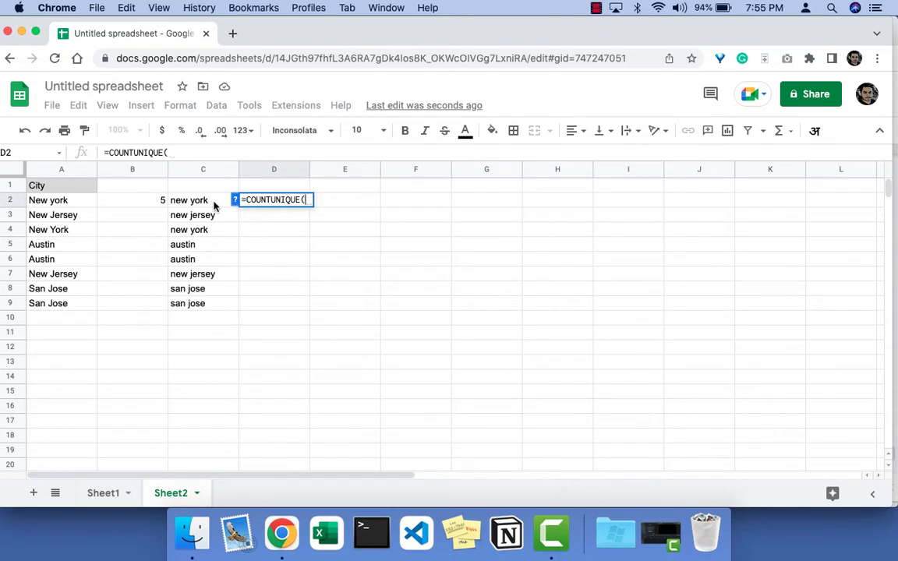
pyautogui.moveTo(215, 201); pyautogui.dragTo(216, 304)
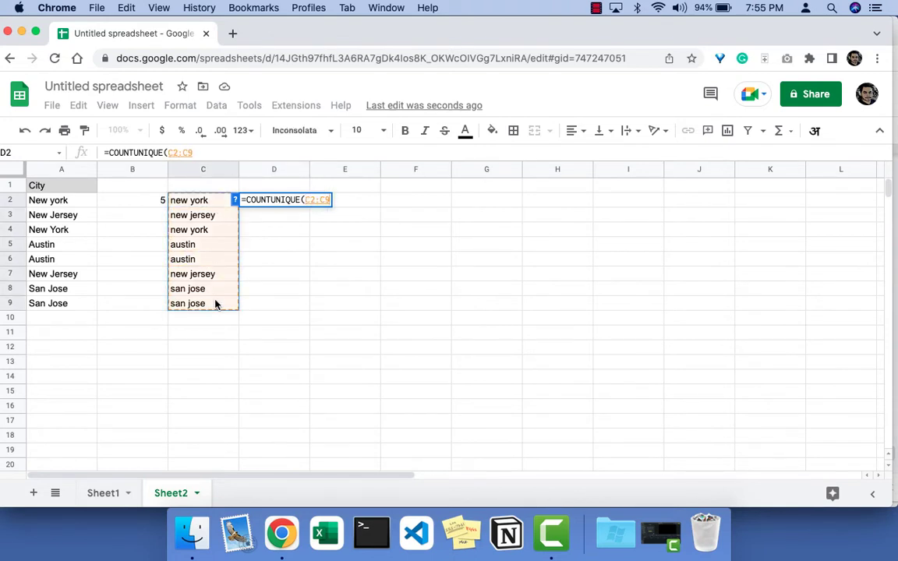
pyautogui.press('Return')
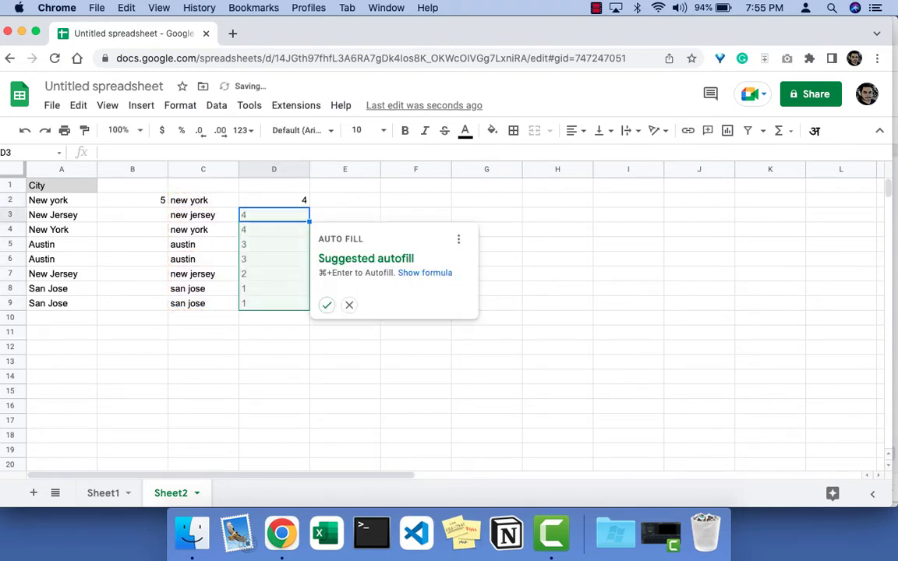
pyautogui.click(279, 202)
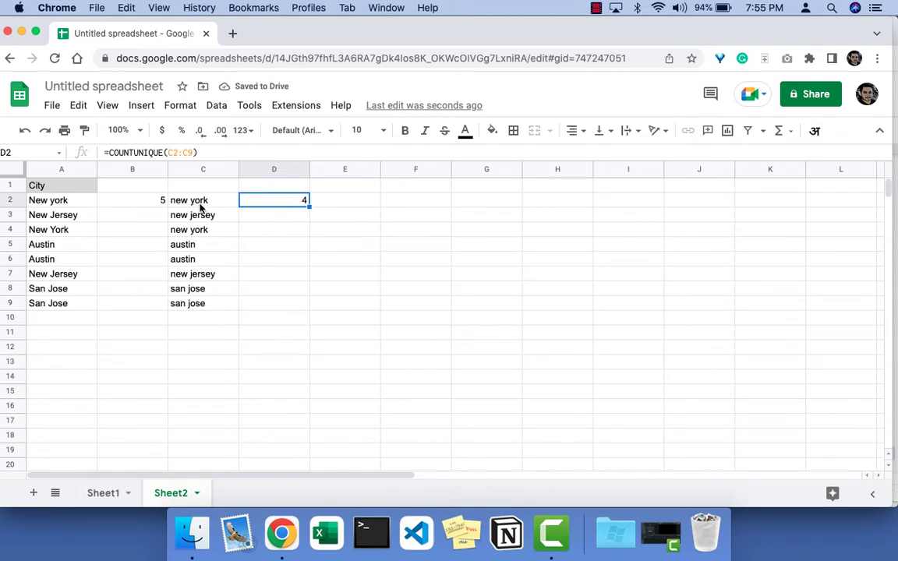
pyautogui.moveTo(200, 205); pyautogui.dragTo(222, 305)
pyautogui.click(220, 332)
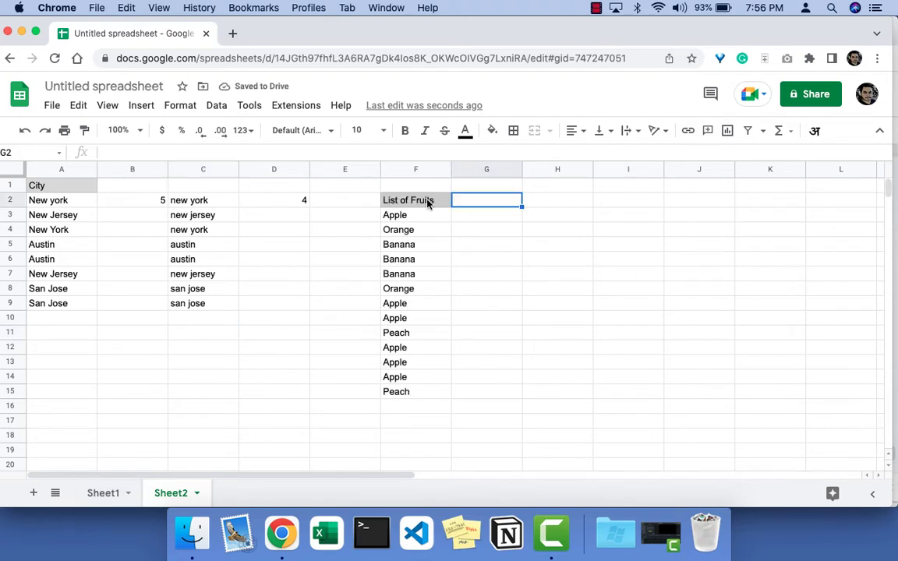
# Step: Add the heading "Unique fruits" in G2 beside the List of Fruits column
pyautogui.moveTo(427, 203); pyautogui.dragTo(417, 390)
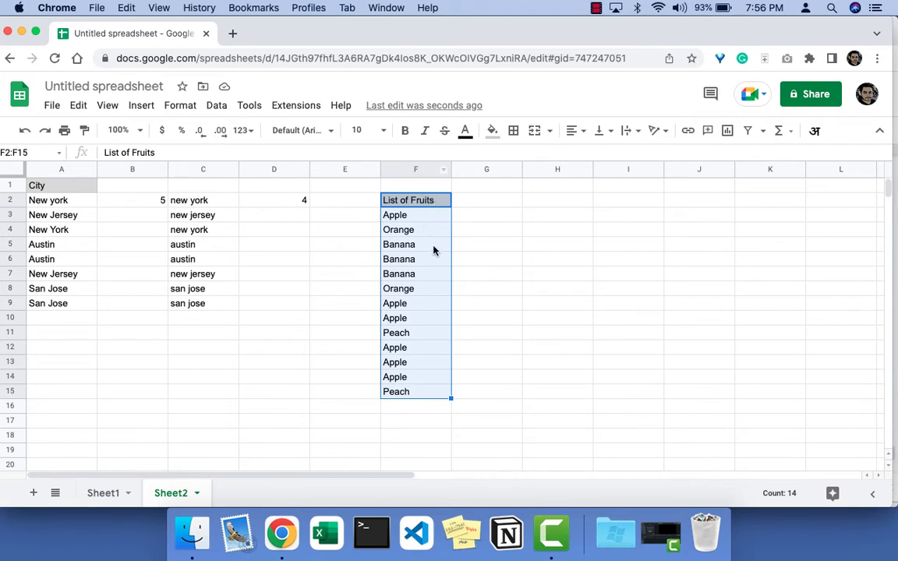
pyautogui.click(449, 292)
pyautogui.click(486, 201)
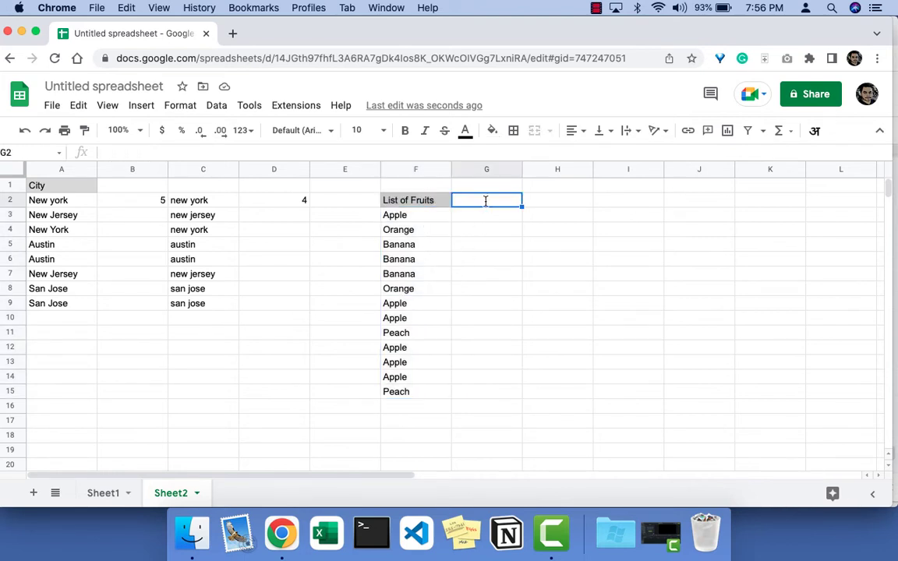
pyautogui.doubleClick(484, 200)
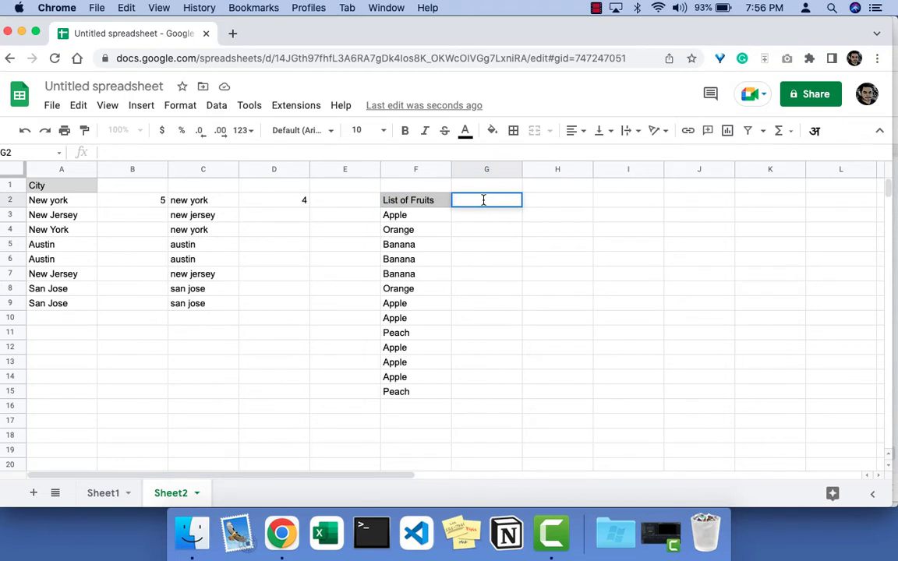
pyautogui.write('Unique fruits')
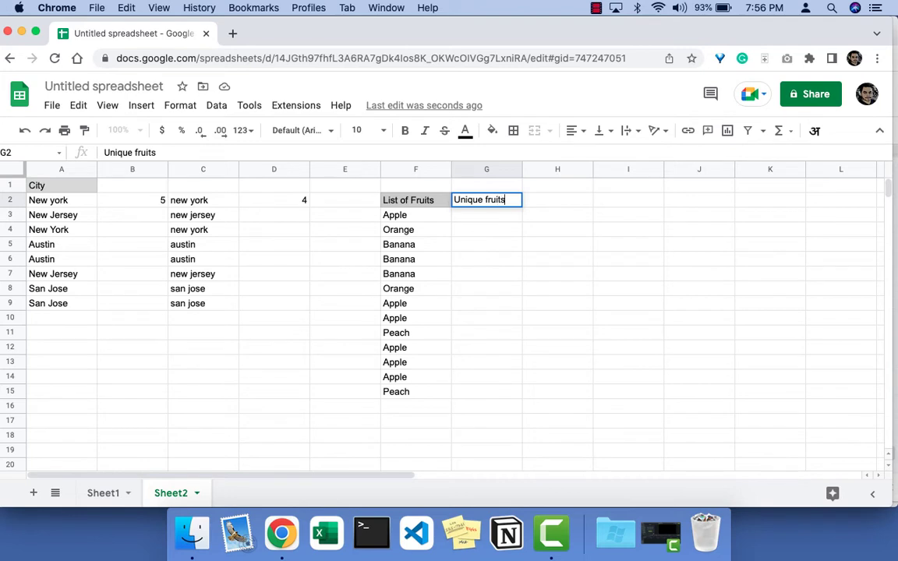
# Step: Enter the formula =COUNTUNIQUE(F3:F15) in G3 to count the distinct fruits, without accepting the suggested autofill
pyautogui.click(500, 221)
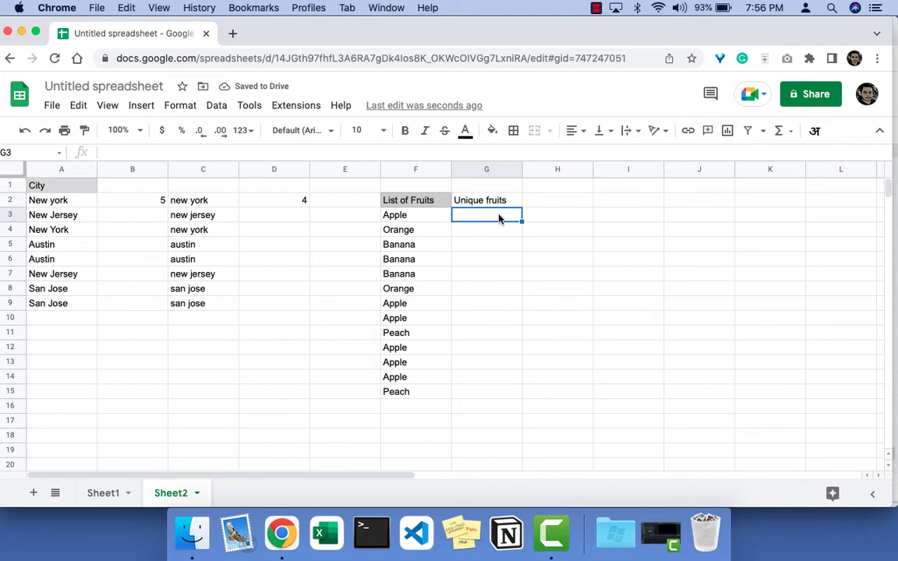
pyautogui.write('=COU')
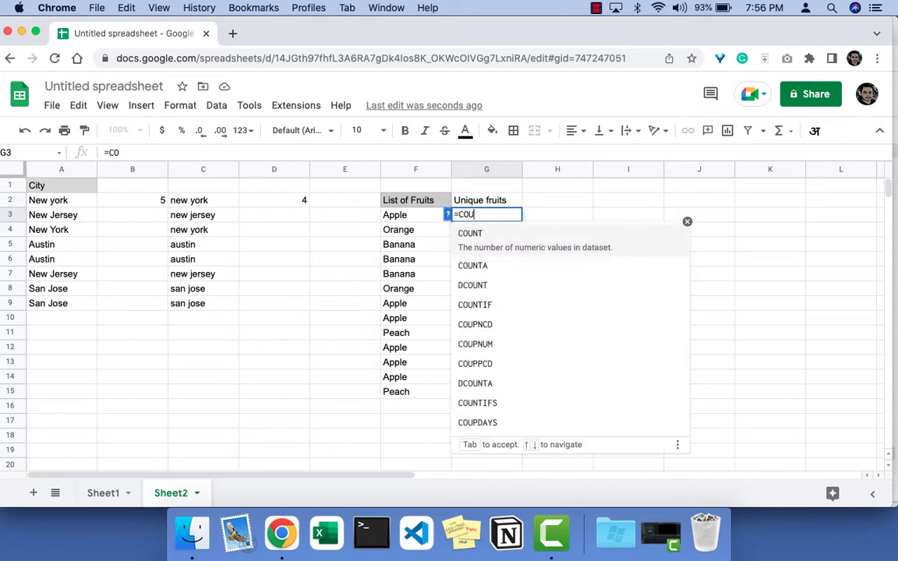
pyautogui.write('NTUNI')
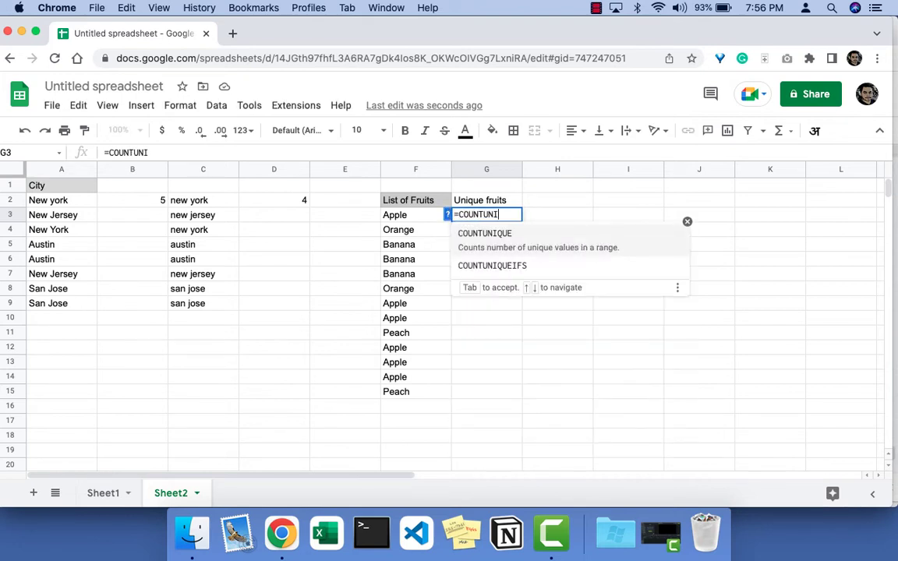
pyautogui.press('Tab')
pyautogui.moveTo(394, 216); pyautogui.dragTo(407, 392)
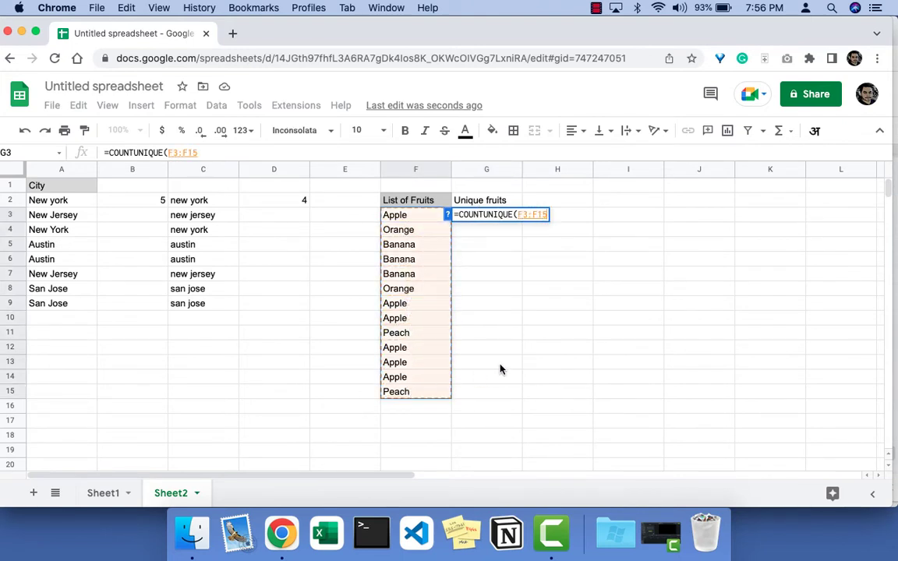
pyautogui.write(')')
pyautogui.press('Return')
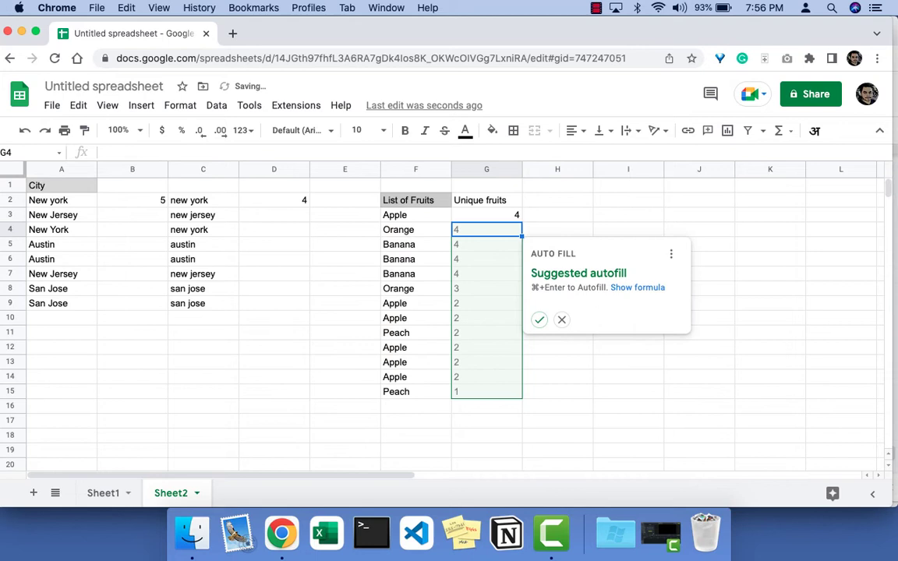
pyautogui.click(510, 221)
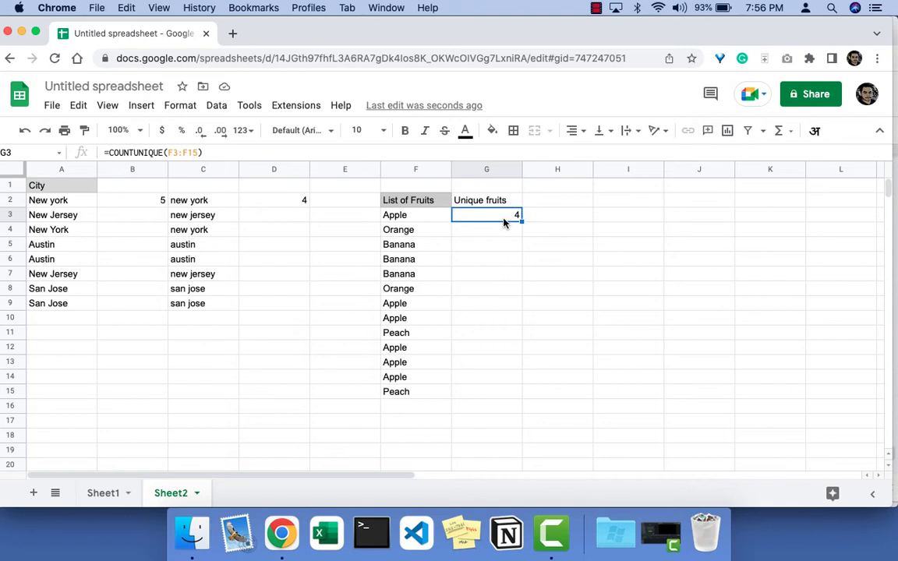
# Step: Add the heading "List unique values" in H2 beside the Unique fruits heading
pyautogui.click(565, 201)
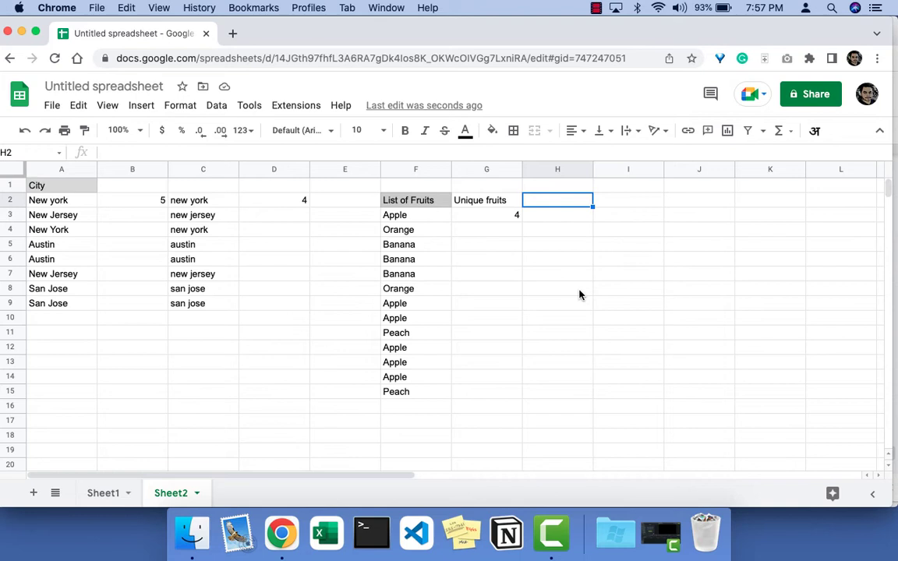
pyautogui.doubleClick(568, 200)
pyautogui.write('L')
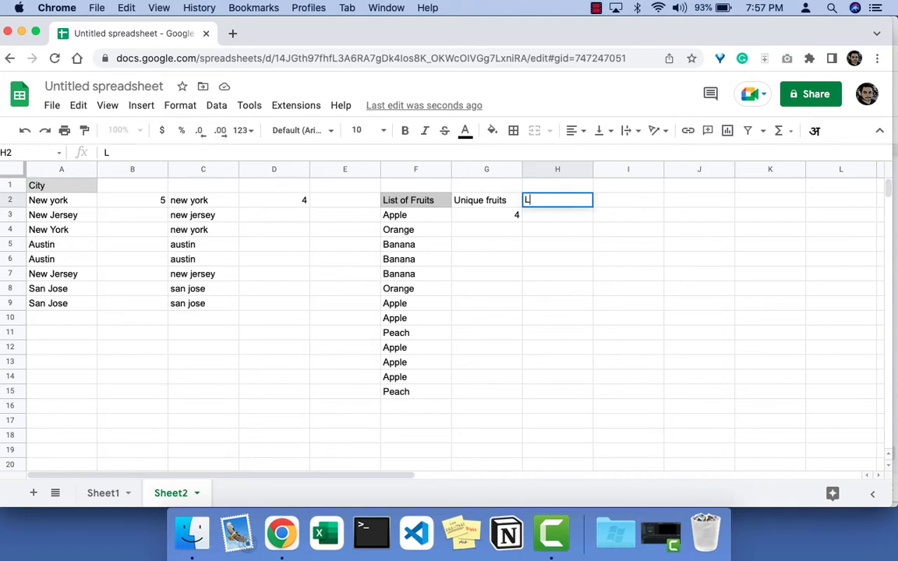
pyautogui.write('ist unique values')
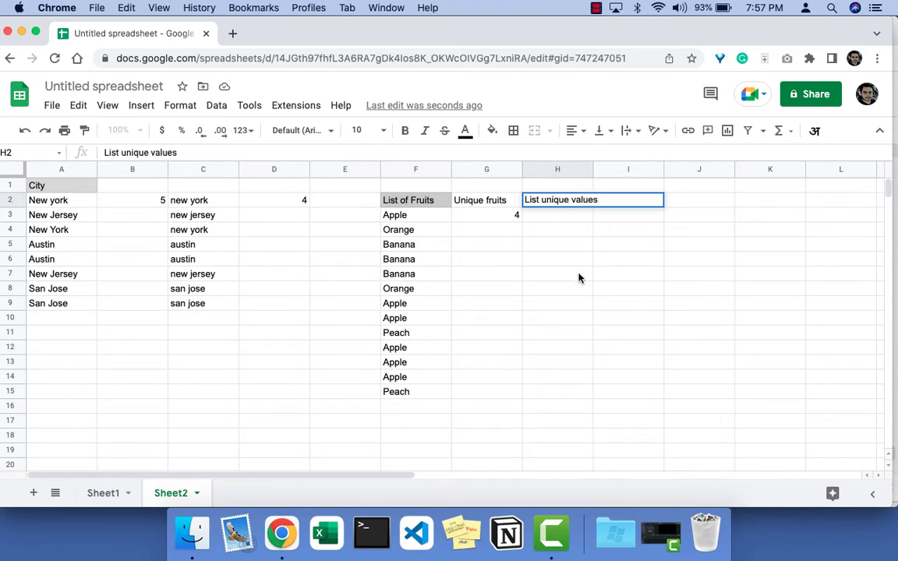
pyautogui.click(561, 255)
# Step: Enter the formula =UNIQUE(F3:F15) in H3 to list each distinct fruit under the List unique values heading
pyautogui.click(561, 222)
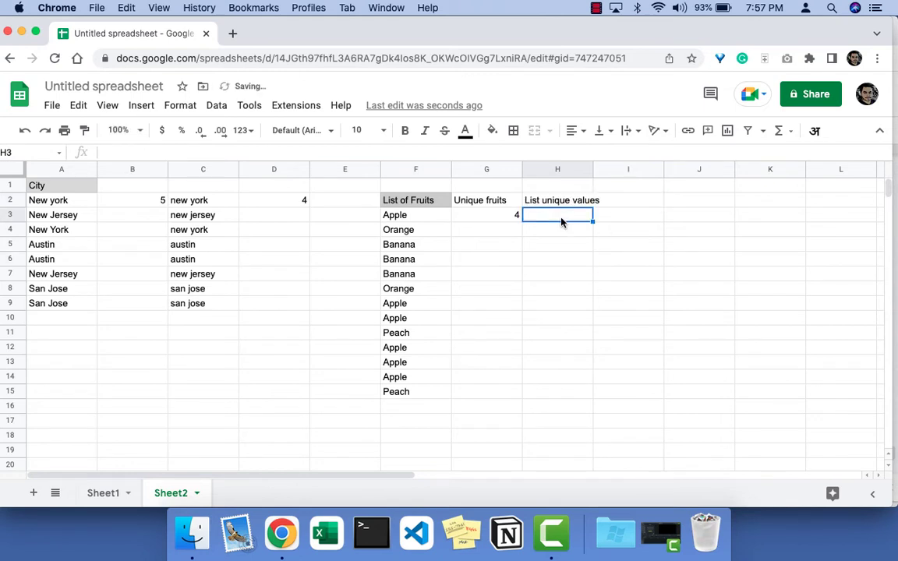
pyautogui.doubleClick(560, 213)
pyautogui.write('=')
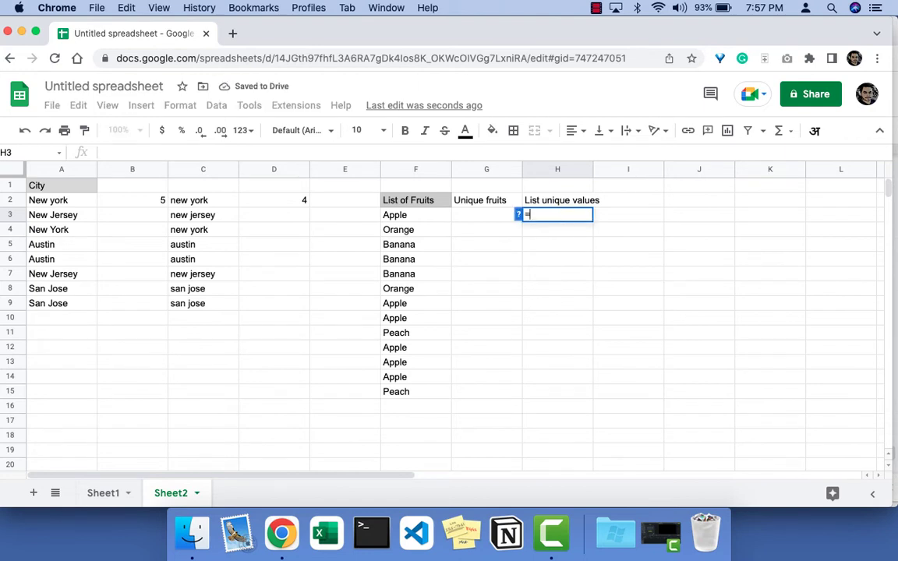
pyautogui.write('UNIQU')
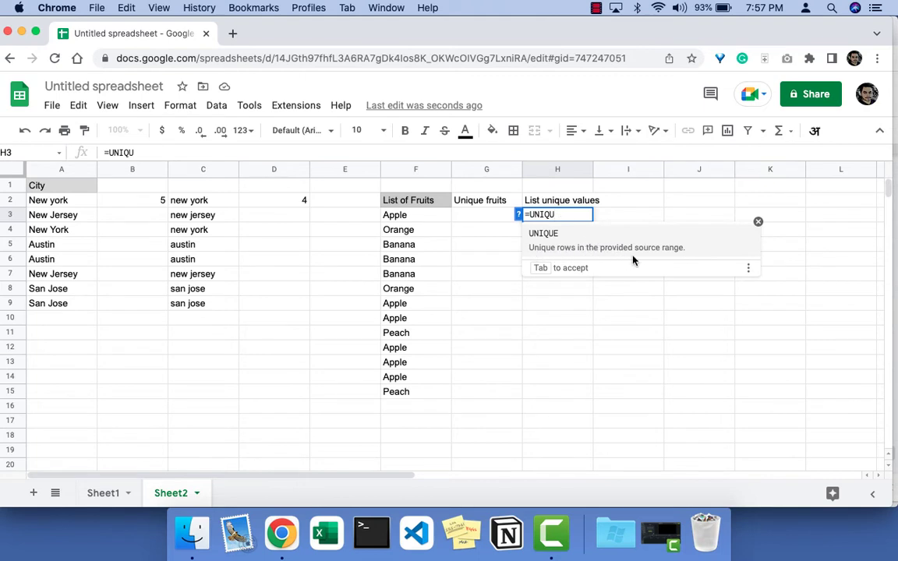
pyautogui.click(574, 241)
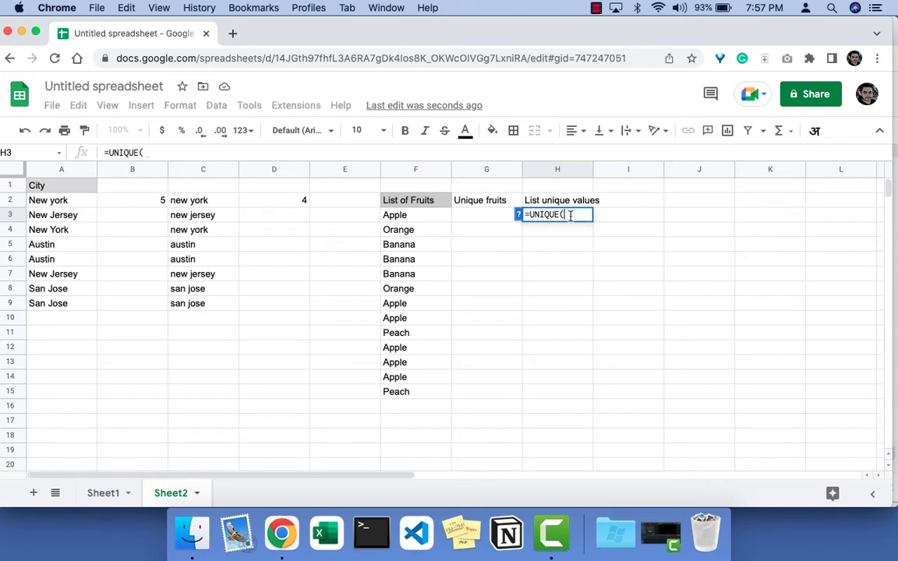
pyautogui.moveTo(406, 215); pyautogui.dragTo(399, 392)
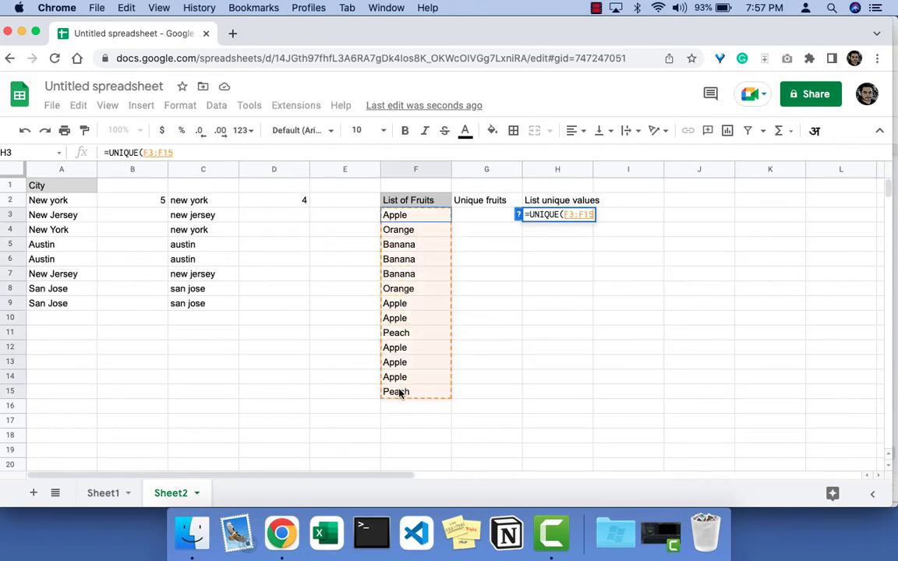
pyautogui.write(')')
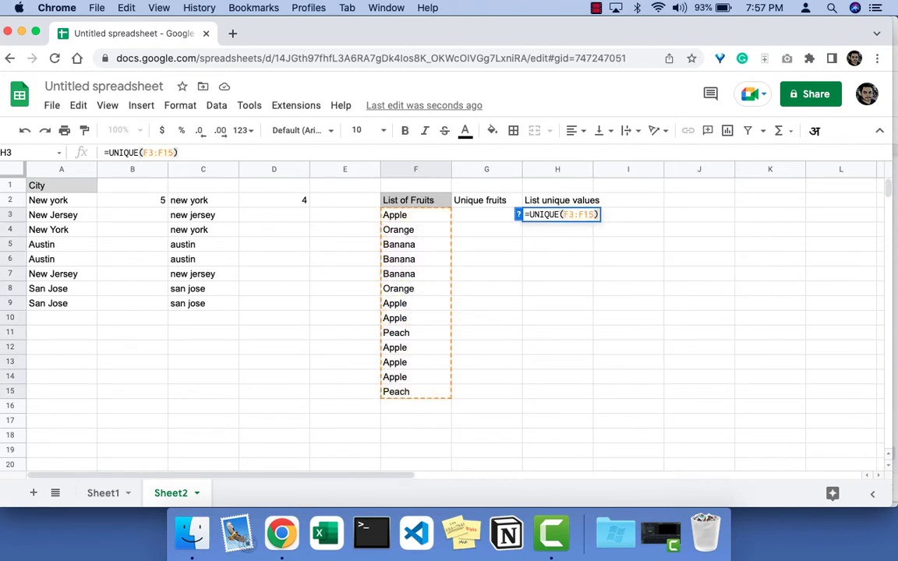
pyautogui.press('Return')
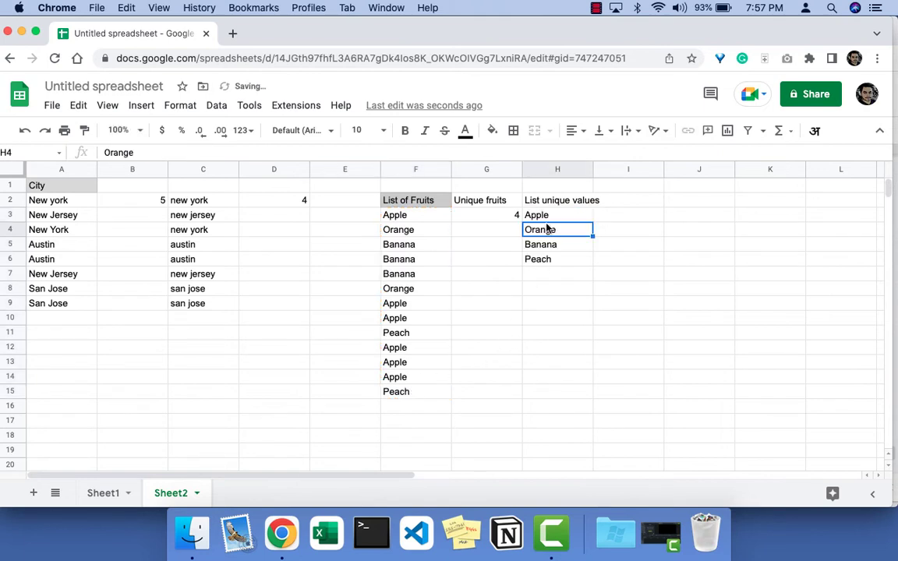
# Step: Compare the extracted fruit names in H3:H6 with the unique count in G3 and the source list in F3:F15
pyautogui.moveTo(550, 217); pyautogui.dragTo(561, 259)
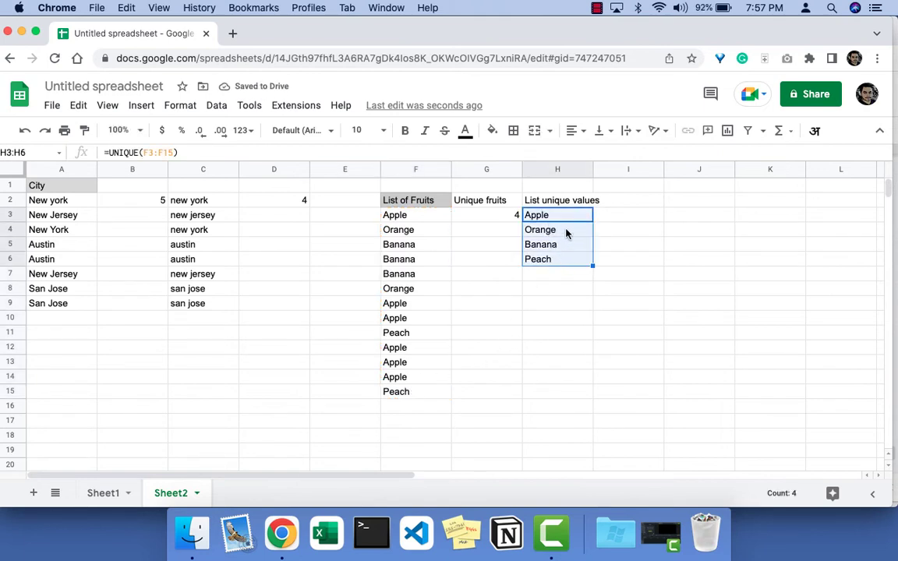
pyautogui.click(563, 293)
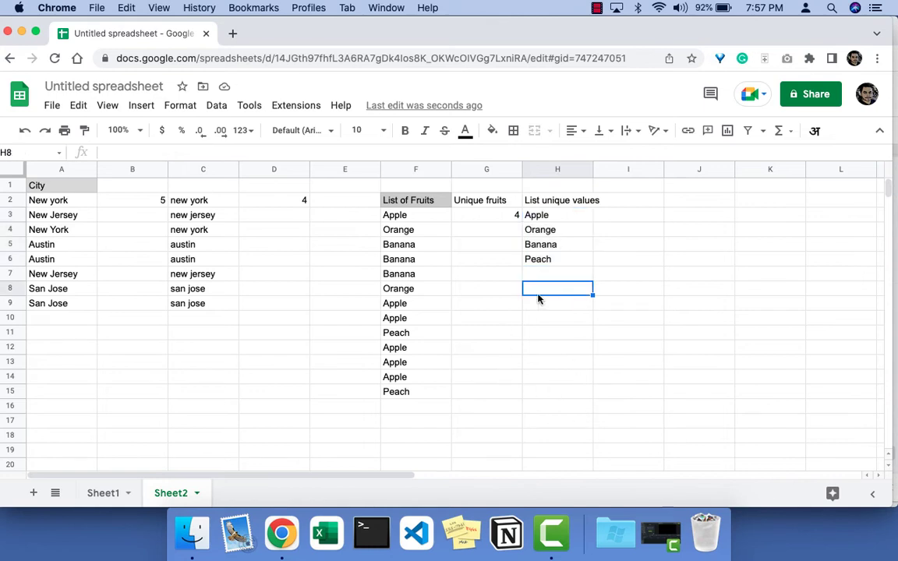
pyautogui.click(494, 218)
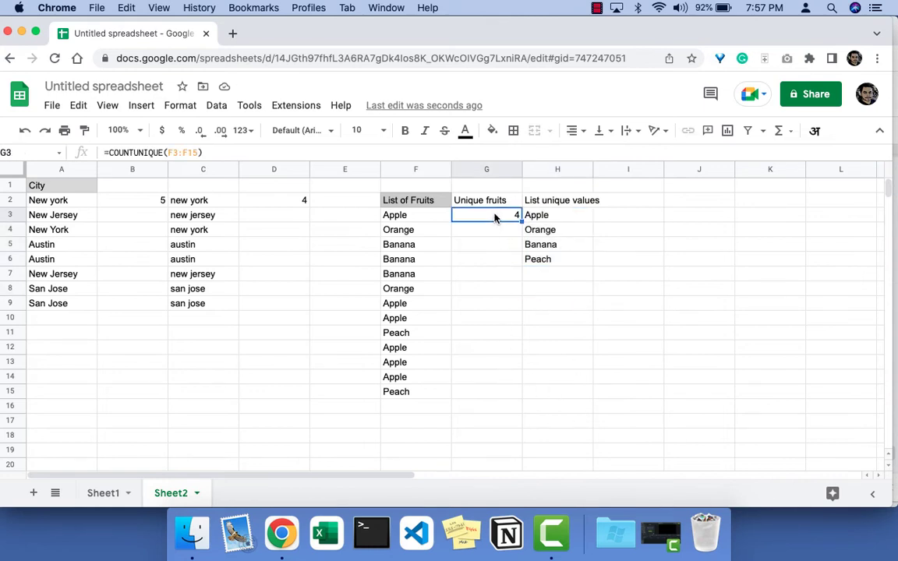
pyautogui.moveTo(571, 217); pyautogui.dragTo(582, 263)
pyautogui.click(568, 378)
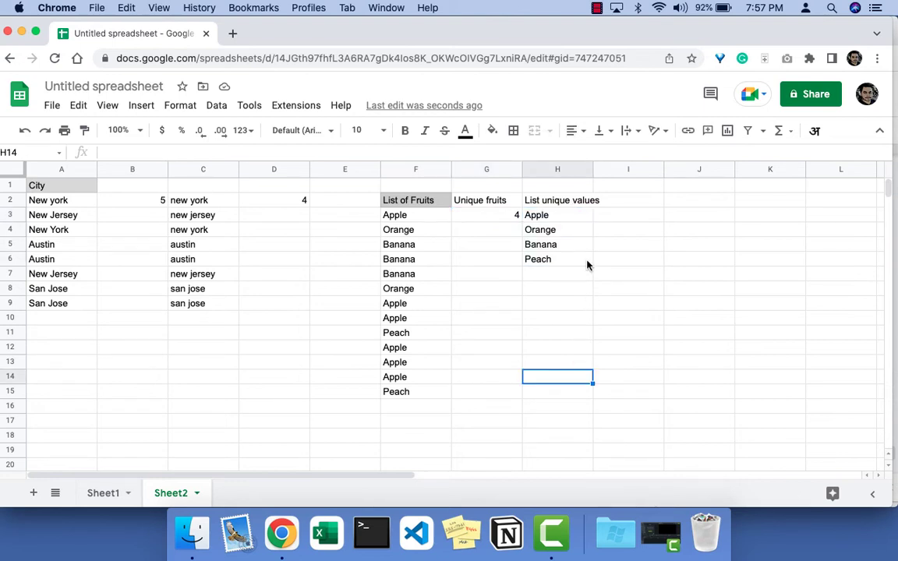
pyautogui.click(567, 218)
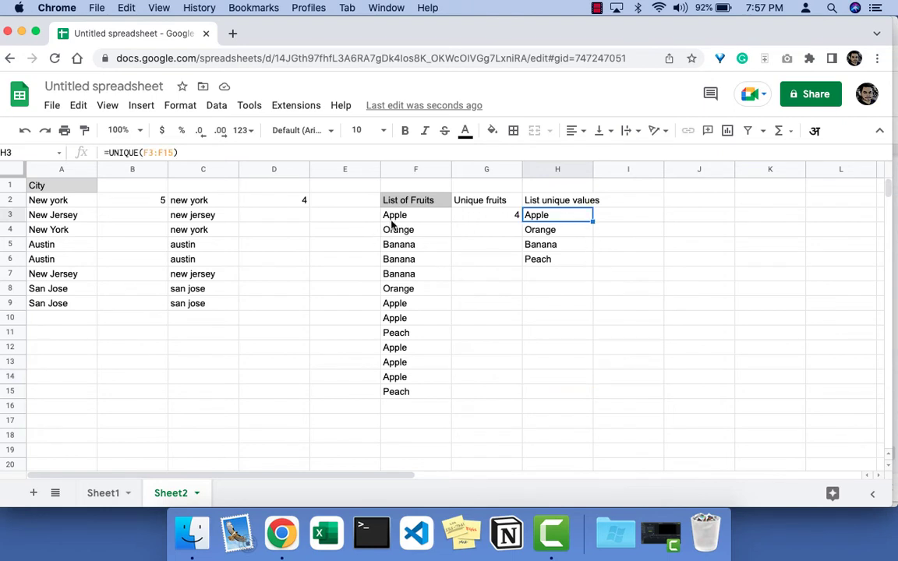
pyautogui.moveTo(397, 217); pyautogui.dragTo(411, 349)
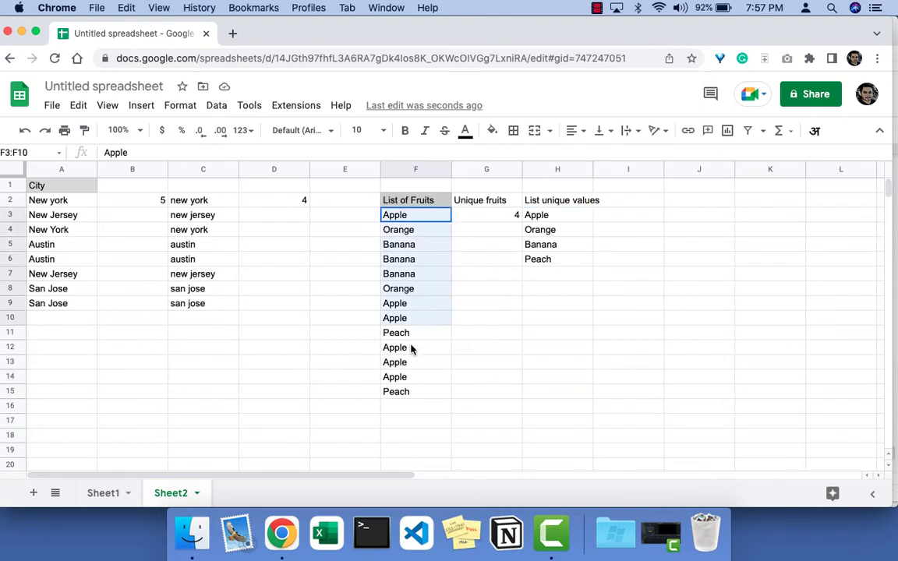
pyautogui.click(565, 233)
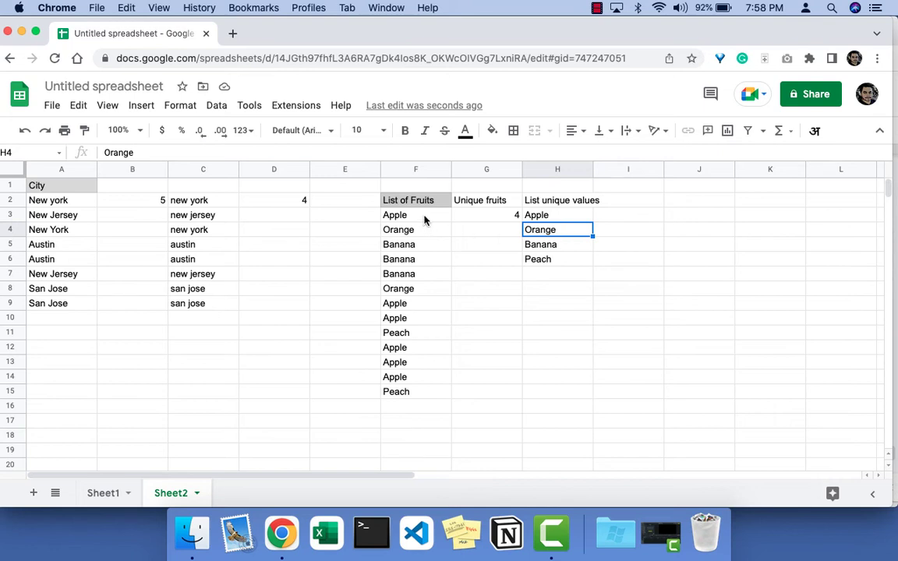
pyautogui.moveTo(421, 215); pyautogui.dragTo(421, 274)
pyautogui.keyDown('shift'); pyautogui.click(427, 394); pyautogui.keyUp('shift')
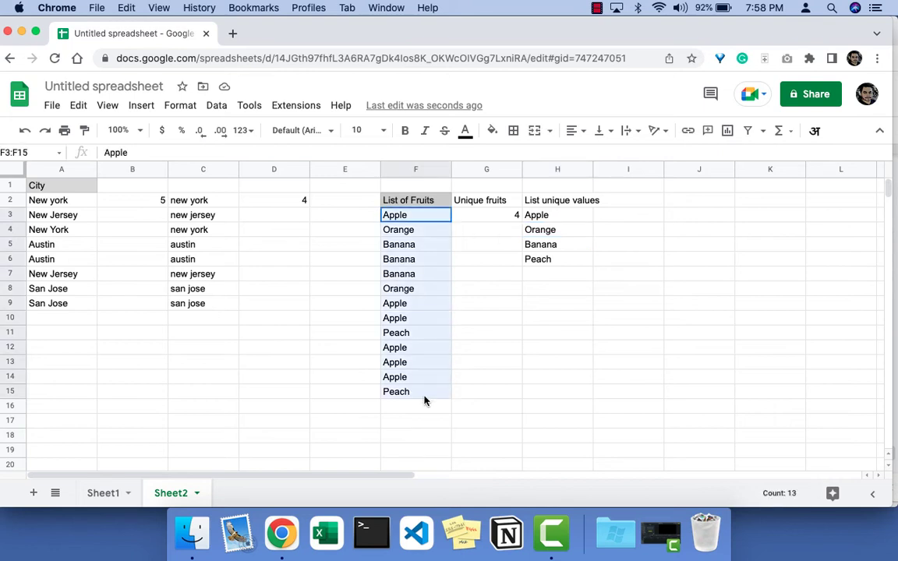
# Step: Enter the formula =COUNTIF(F3:F15,H3) in I3 to count how often Apple occurs, without accepting the suggested autofill
pyautogui.click(642, 205)
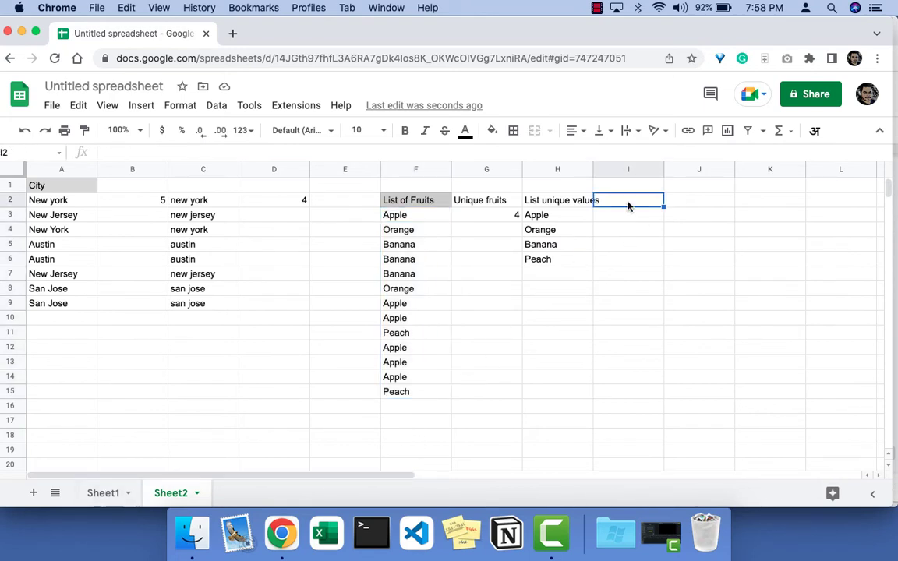
pyautogui.click(632, 217)
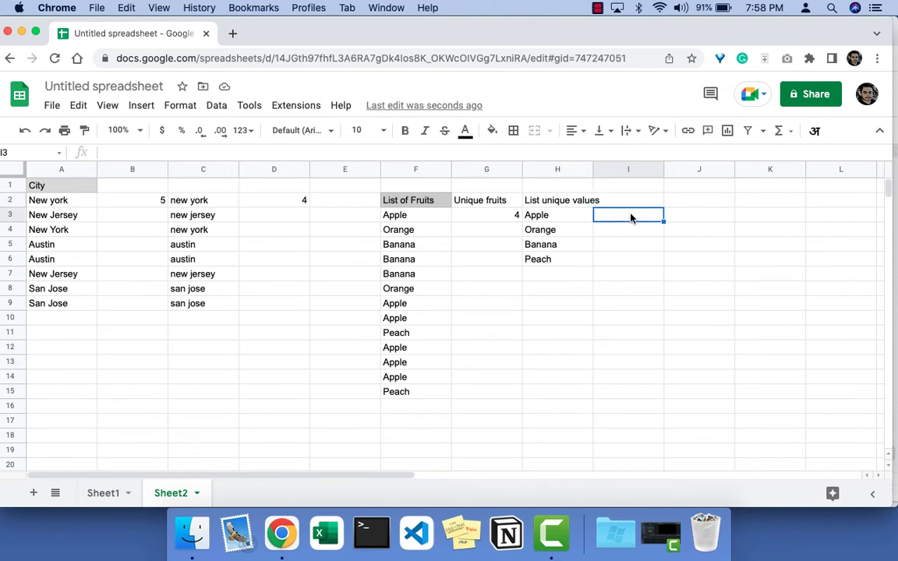
pyautogui.doubleClick(631, 215)
pyautogui.write('=')
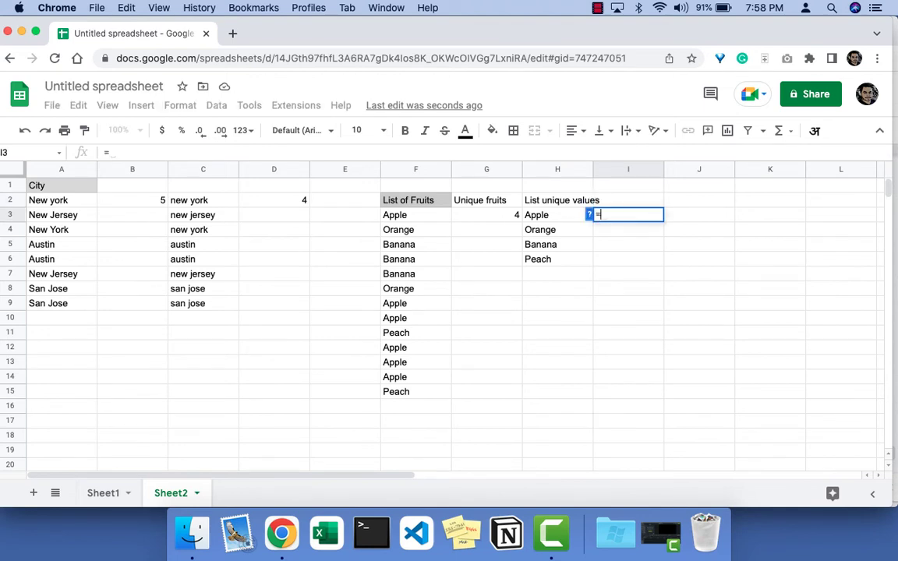
pyautogui.write('COUN')
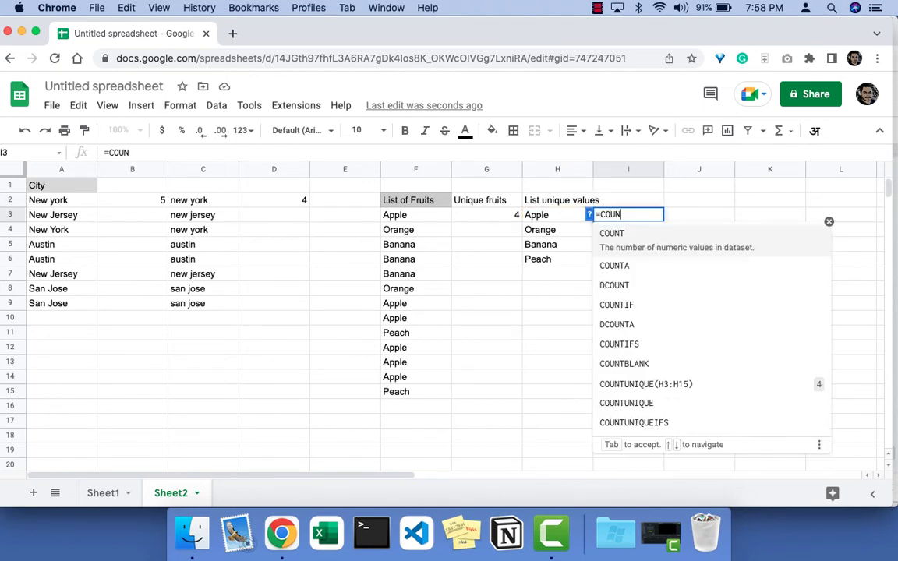
pyautogui.write('TIF')
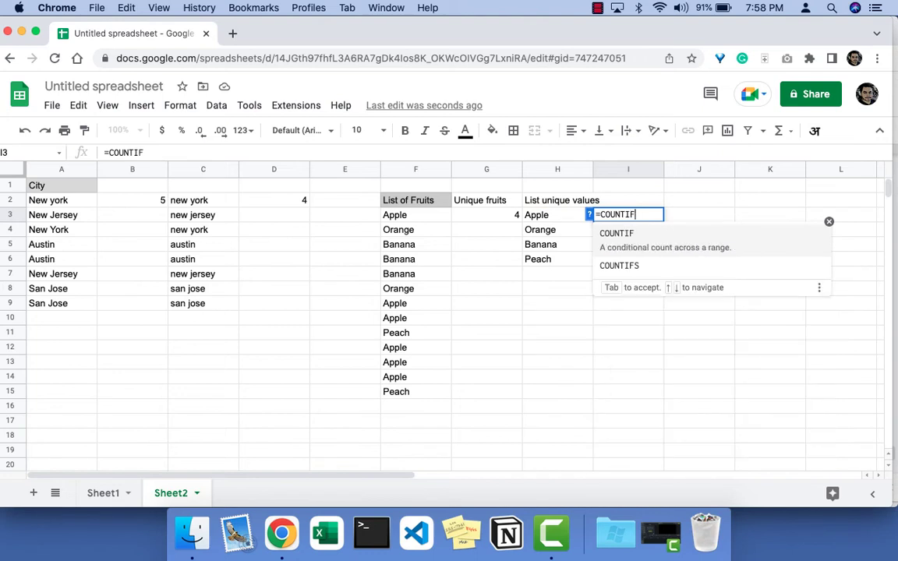
pyautogui.click(628, 238)
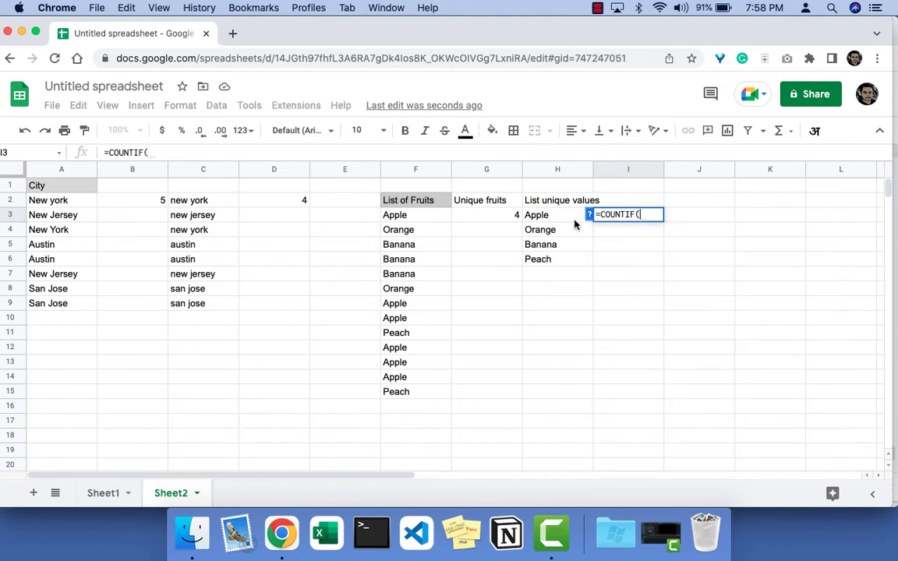
pyautogui.moveTo(438, 219); pyautogui.dragTo(441, 393)
pyautogui.write(',')
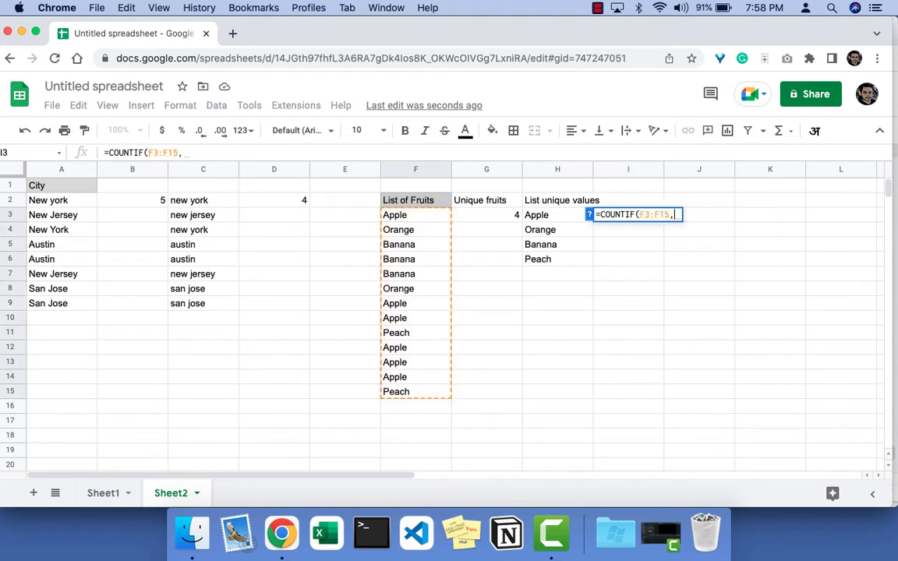
pyautogui.click(560, 217)
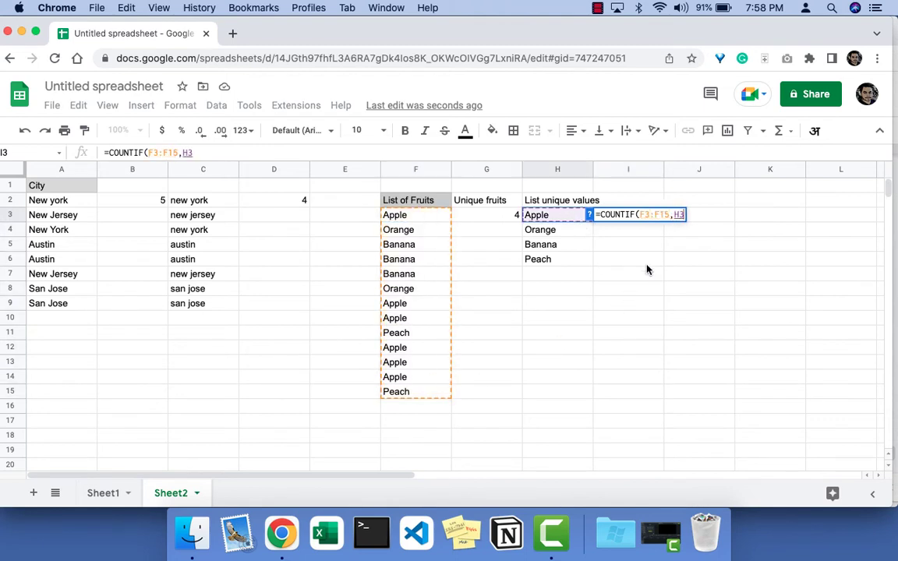
pyautogui.write(')')
pyautogui.press('Return')
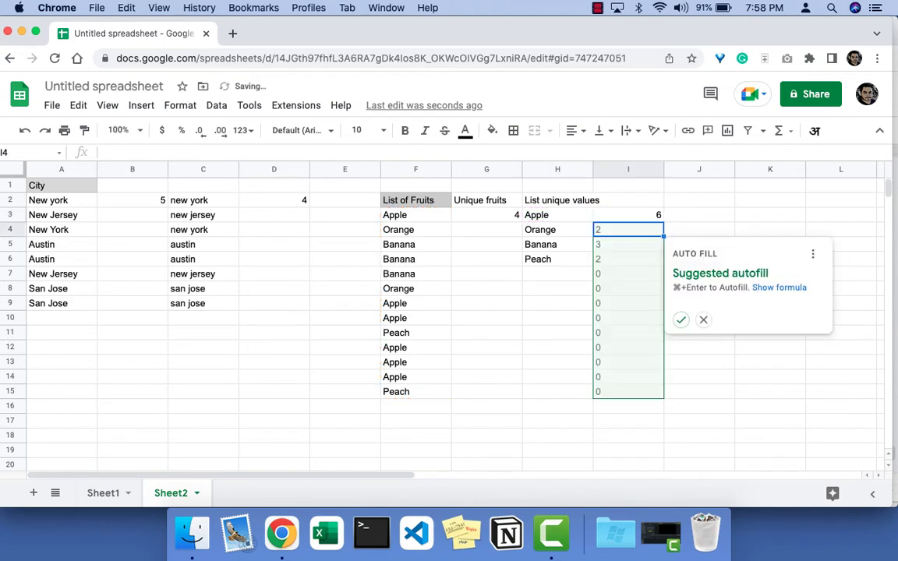
pyautogui.click(644, 218)
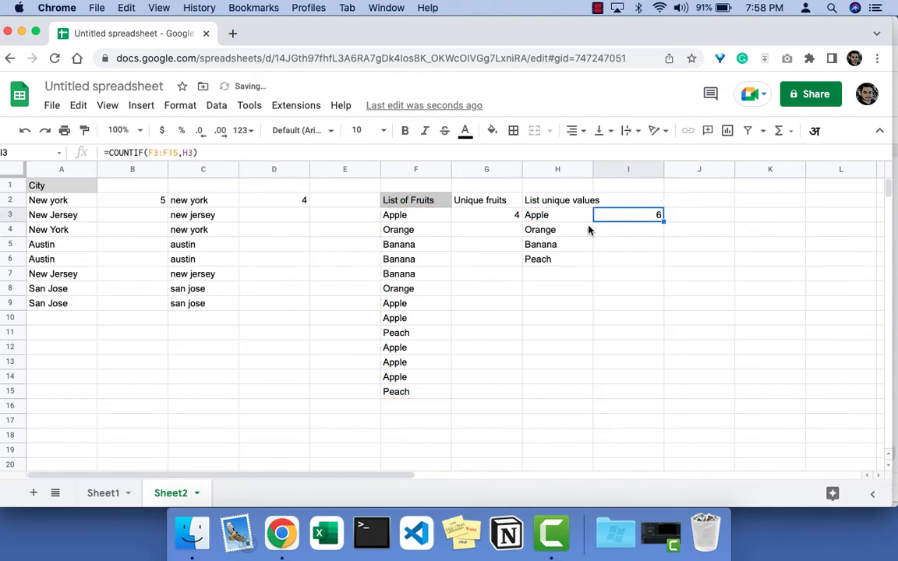
# Step: Check the Apple count by going through each Apple entry in the fruit list F3:F15
pyautogui.click(561, 220)
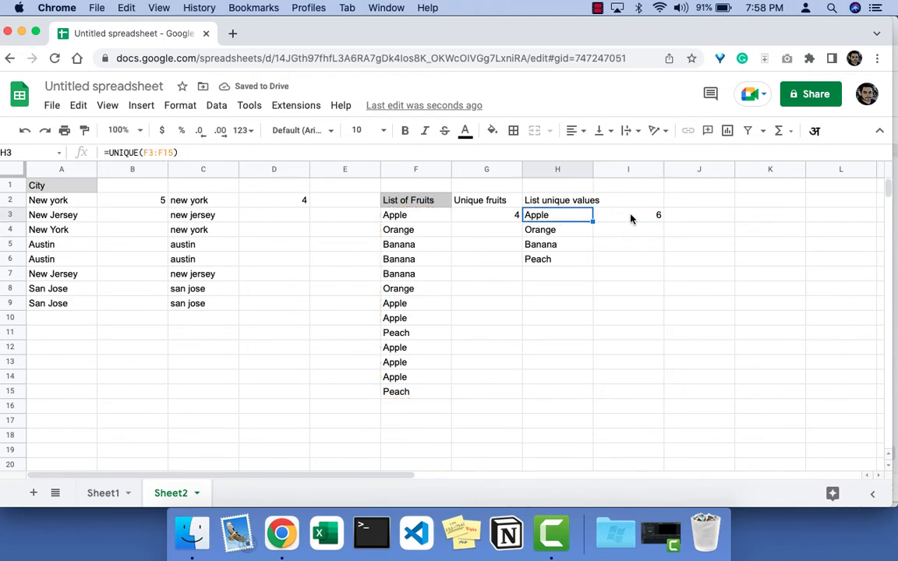
pyautogui.moveTo(404, 219); pyautogui.dragTo(411, 390)
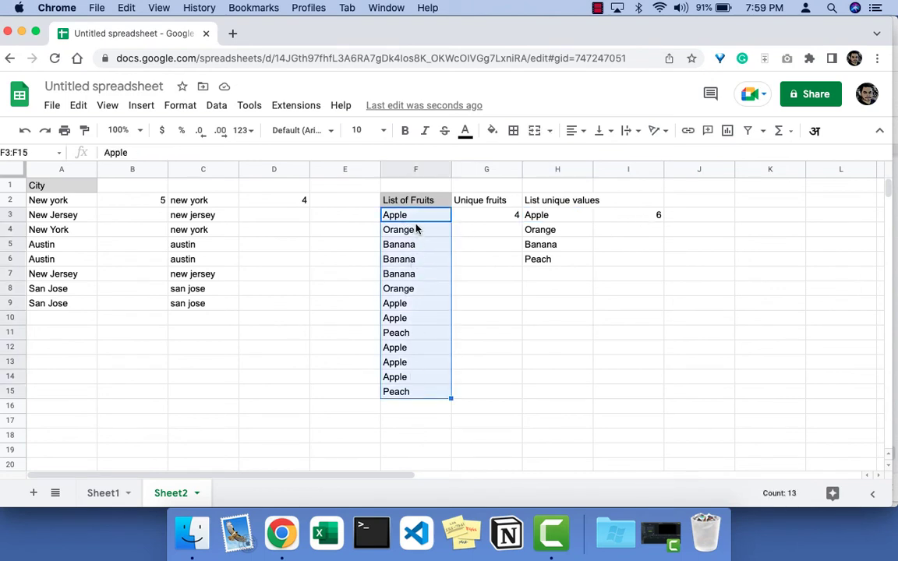
pyautogui.click(416, 259)
pyautogui.click(418, 217)
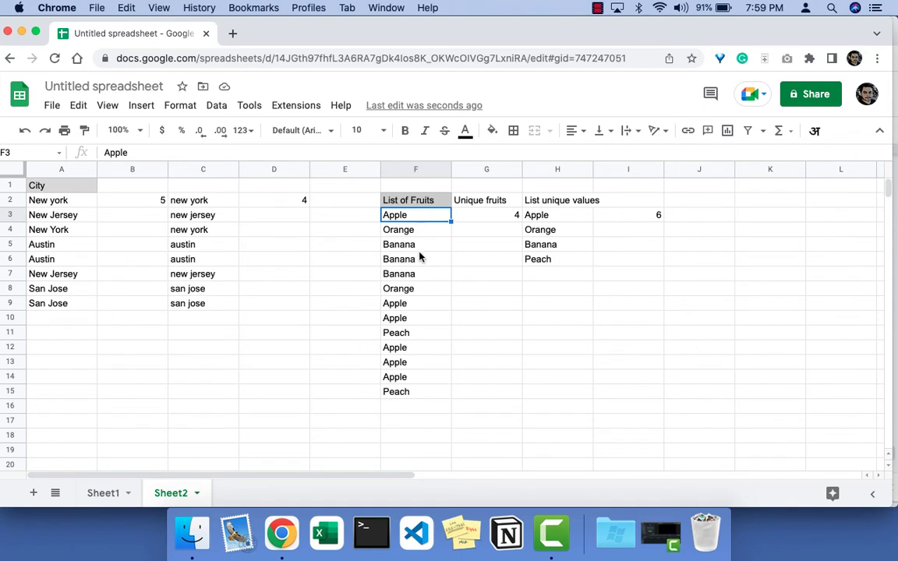
pyautogui.click(425, 304)
pyautogui.click(423, 322)
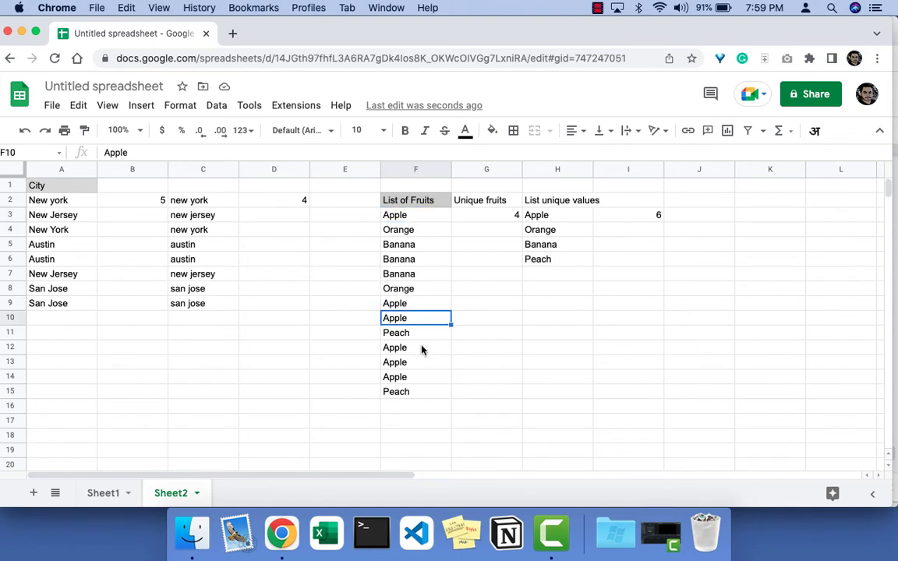
pyautogui.click(425, 351)
pyautogui.click(425, 365)
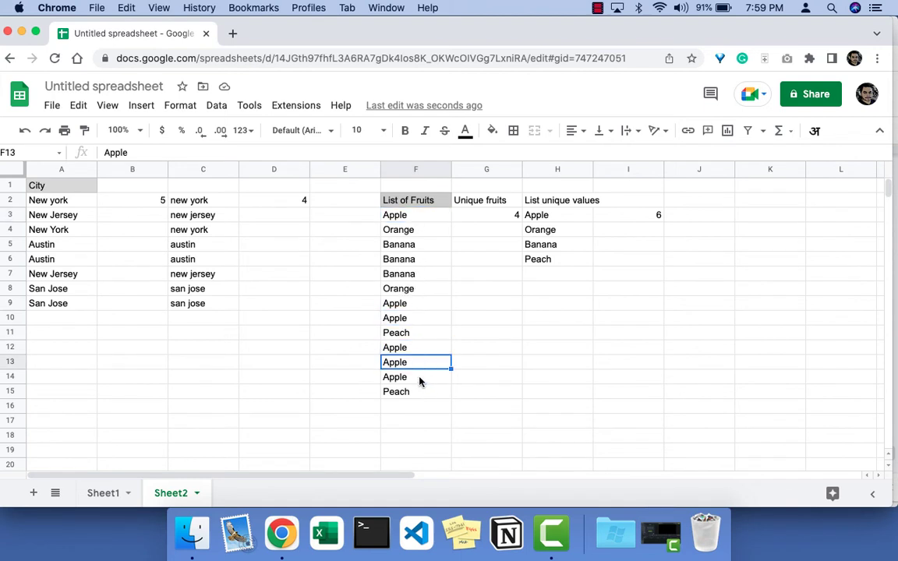
pyautogui.click(421, 379)
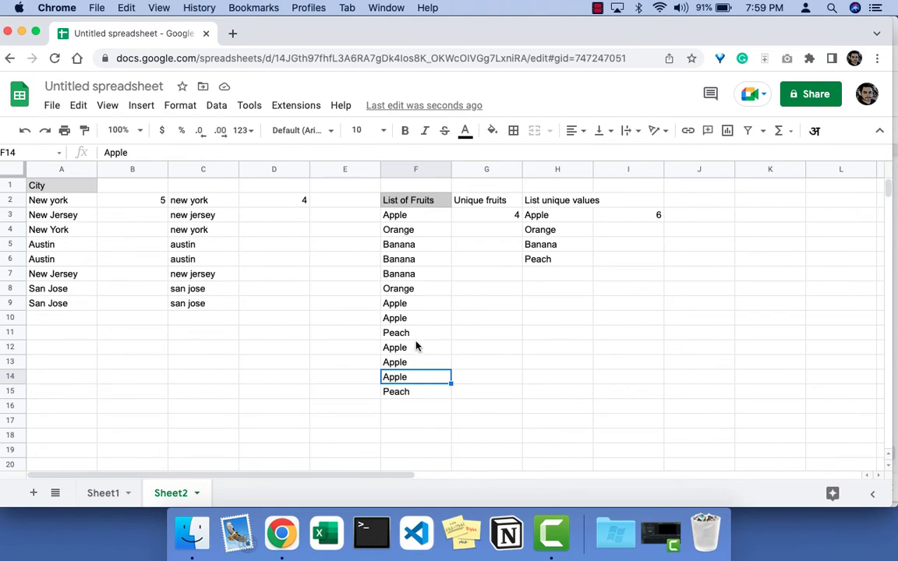
pyautogui.click(417, 346)
pyautogui.keyDown('shift'); pyautogui.click(421, 377); pyautogui.keyUp('shift')
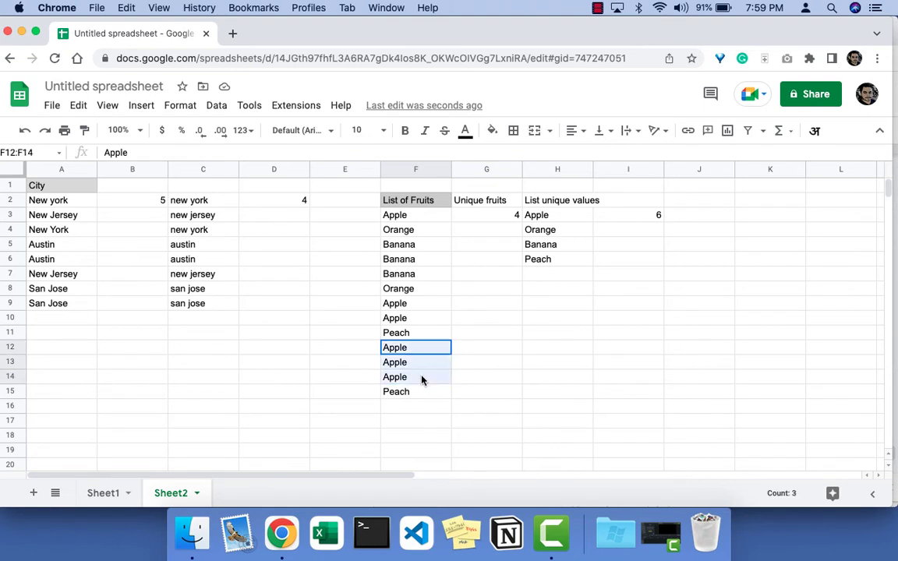
pyautogui.click(413, 299)
pyautogui.keyDown('shift'); pyautogui.click(411, 319); pyautogui.keyUp('shift')
pyautogui.click(408, 220)
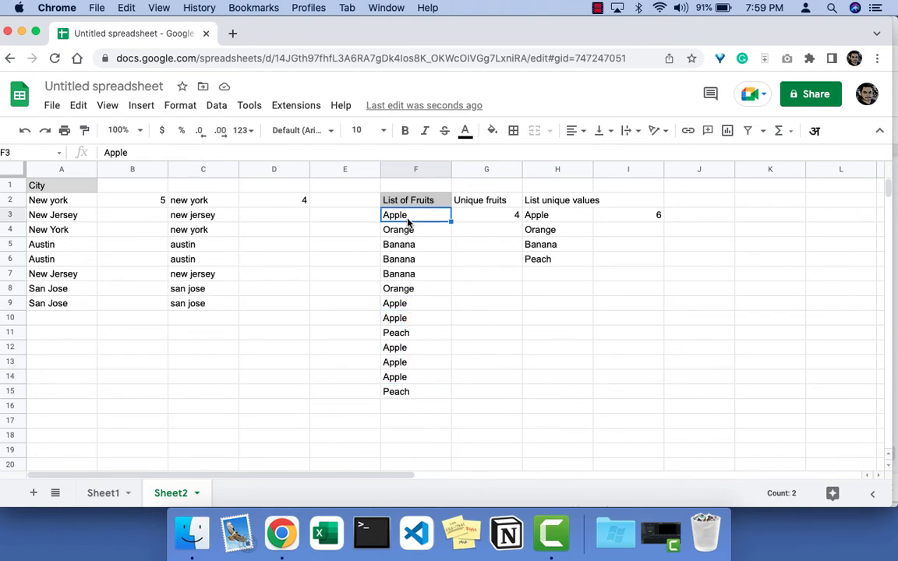
# Step: Fill the COUNTIF formula from I3 down to I6 to count the occurrences of the remaining fruits
pyautogui.click(646, 220)
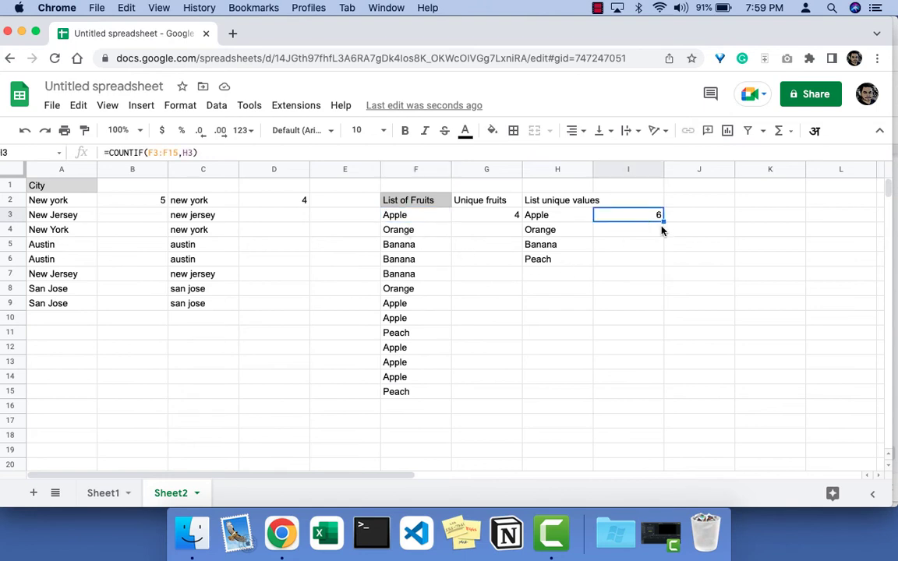
pyautogui.moveTo(663, 222); pyautogui.dragTo(664, 265)
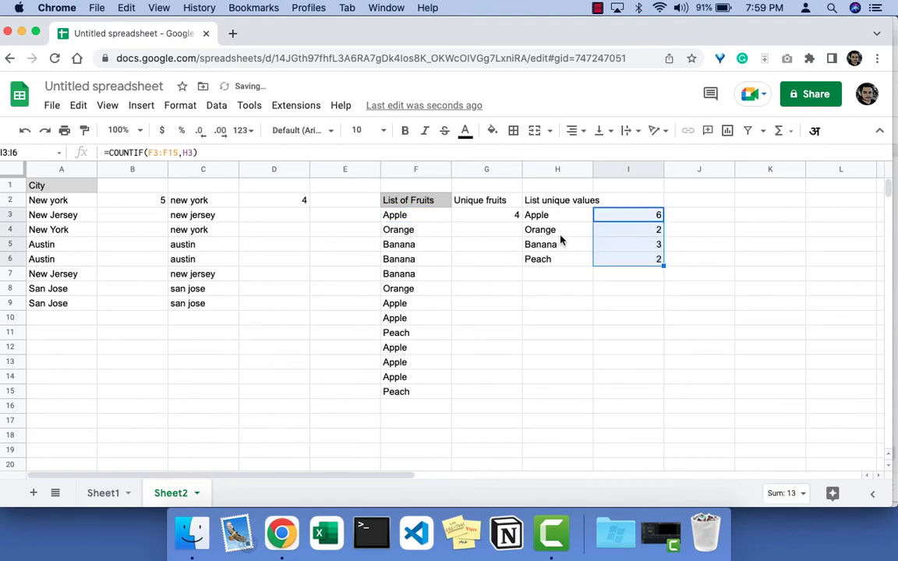
pyautogui.click(589, 317)
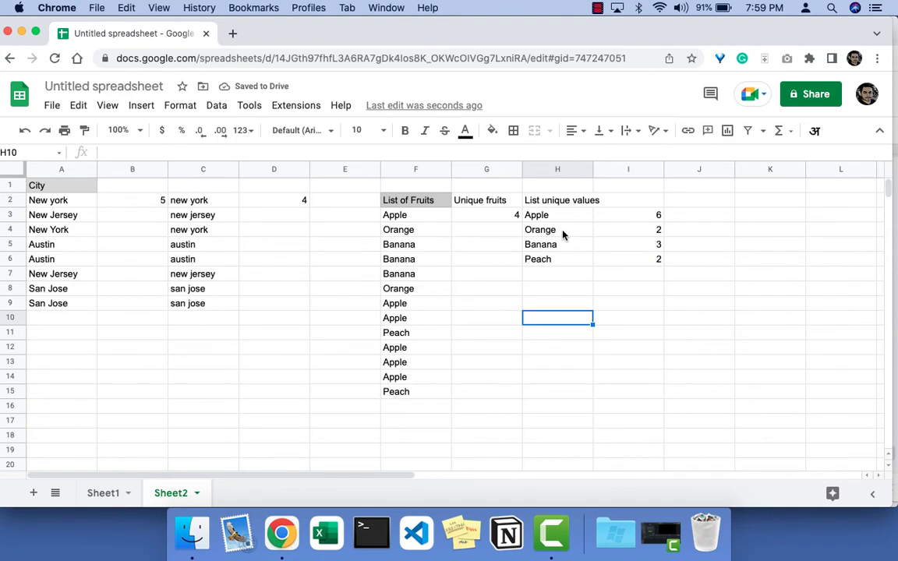